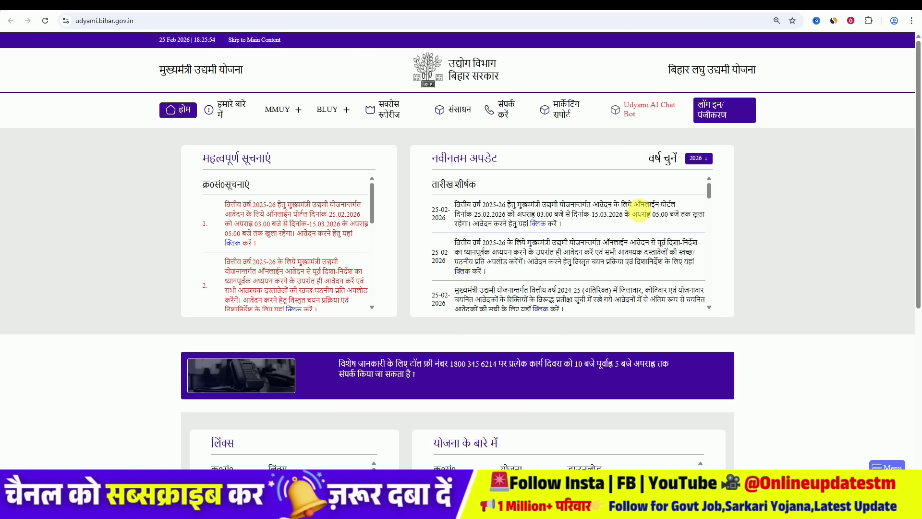
# Examine the application portal's opening and closing dates in the first latest update on the home page
pyautogui.moveTo(641, 206); pyautogui.dragTo(675, 205)
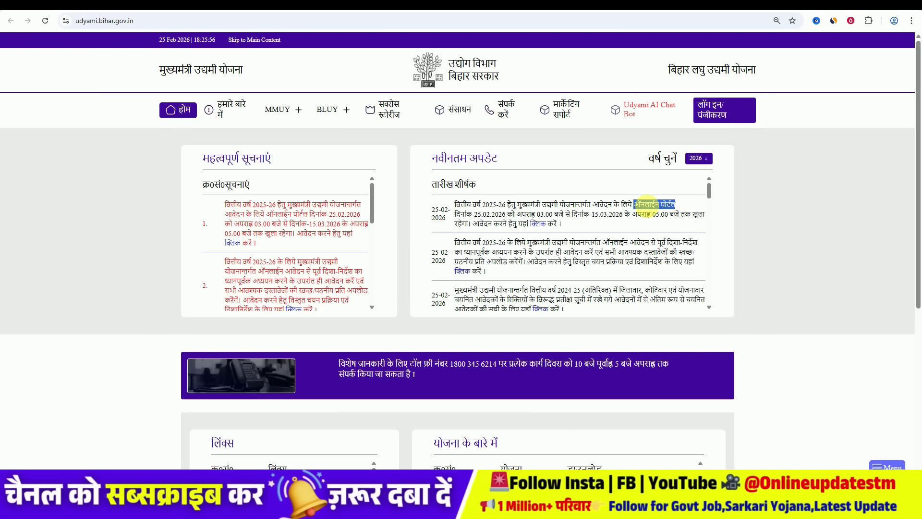
pyautogui.moveTo(474, 215); pyautogui.dragTo(500, 216)
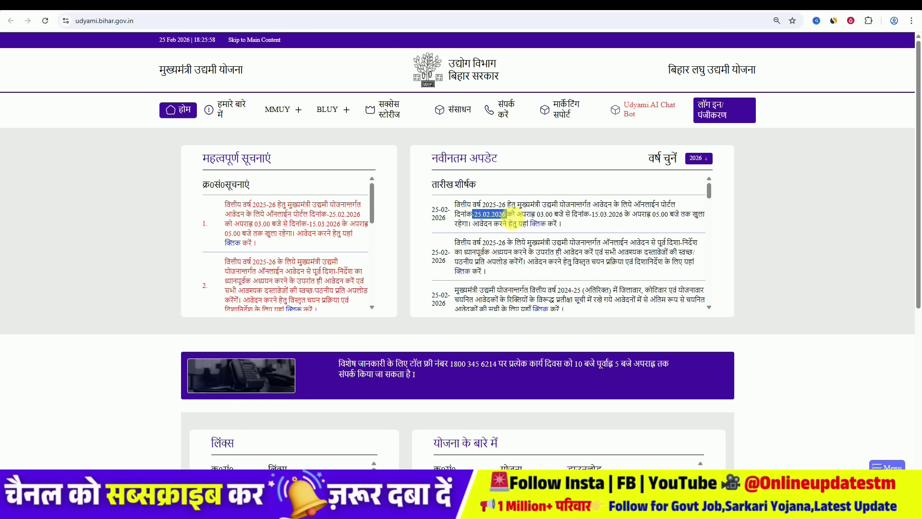
pyautogui.moveTo(592, 214); pyautogui.dragTo(623, 217)
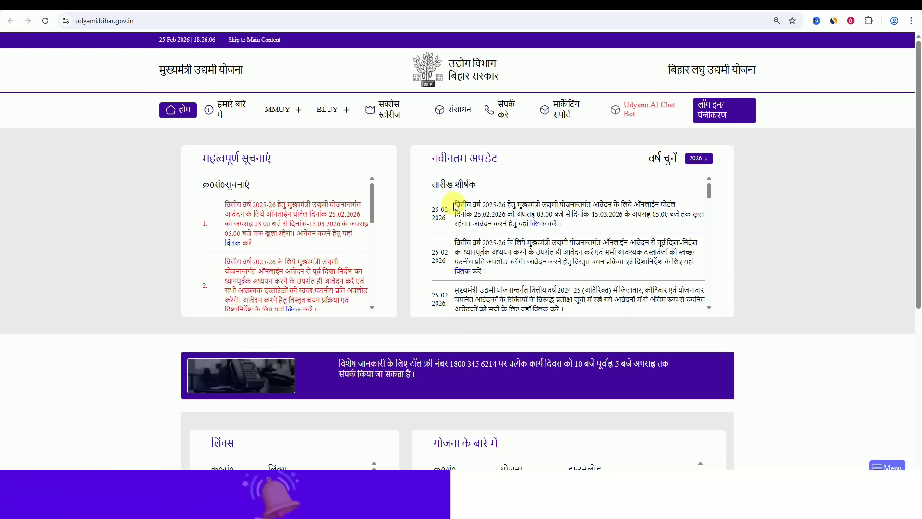
# Open the MMUY scheme guidelines PDF from the scheme download list and enlarge it to 195%
pyautogui.scroll(-1, 730, 310)
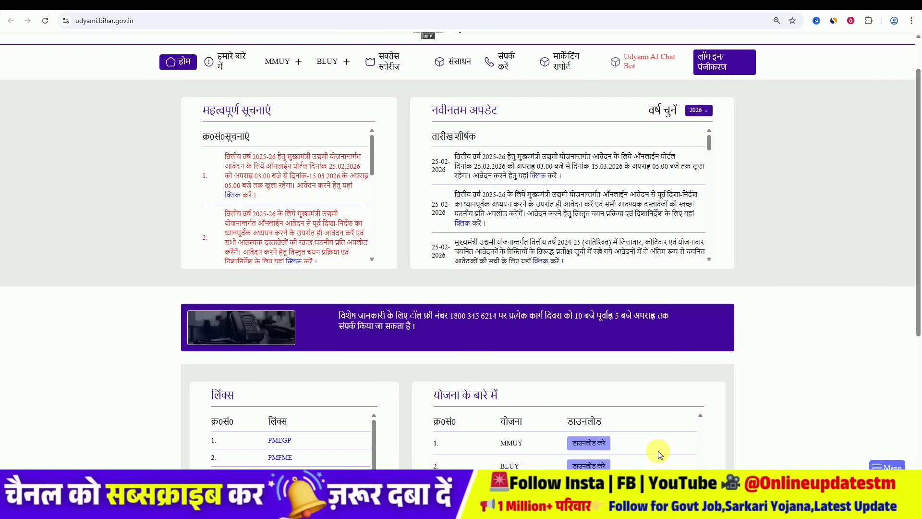
pyautogui.click(586, 442)
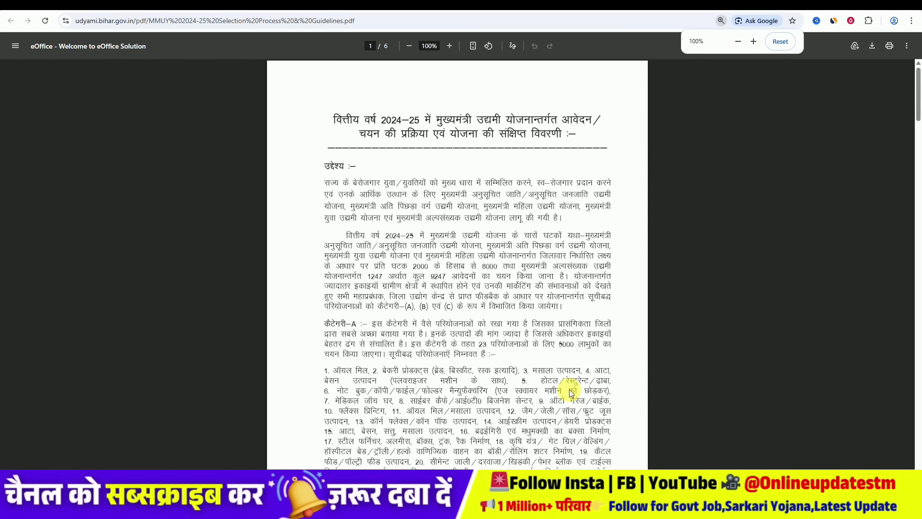
pyautogui.keyDown('ctrl'); pyautogui.scroll(5, 590, 281); pyautogui.keyUp('ctrl')
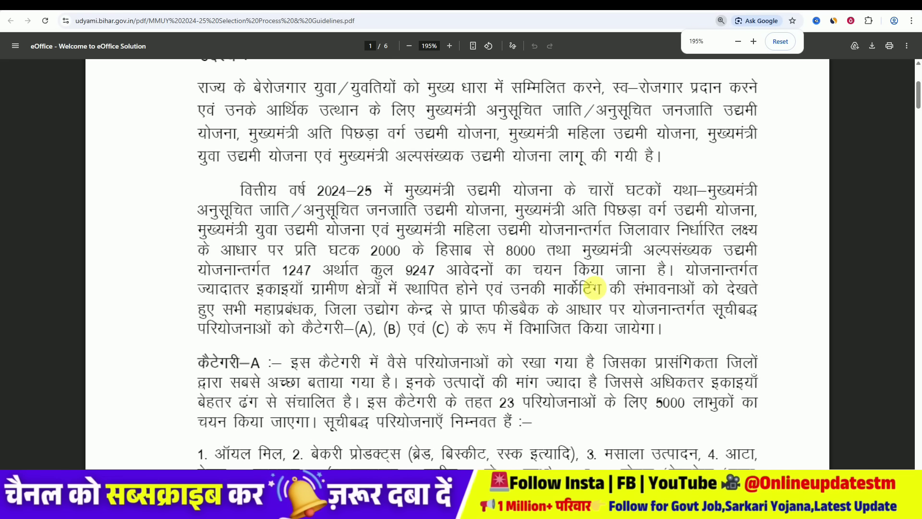
pyautogui.scroll(-4, 490, 310)
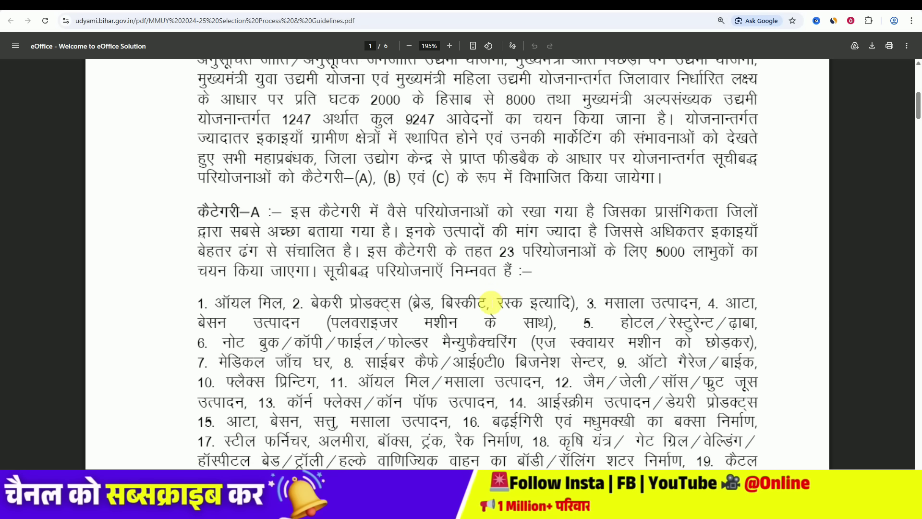
# Turn on pen annotation and underline the कैटेगरी-A heading and its "23 परियोजनाओं" text in black
pyautogui.click(513, 45)
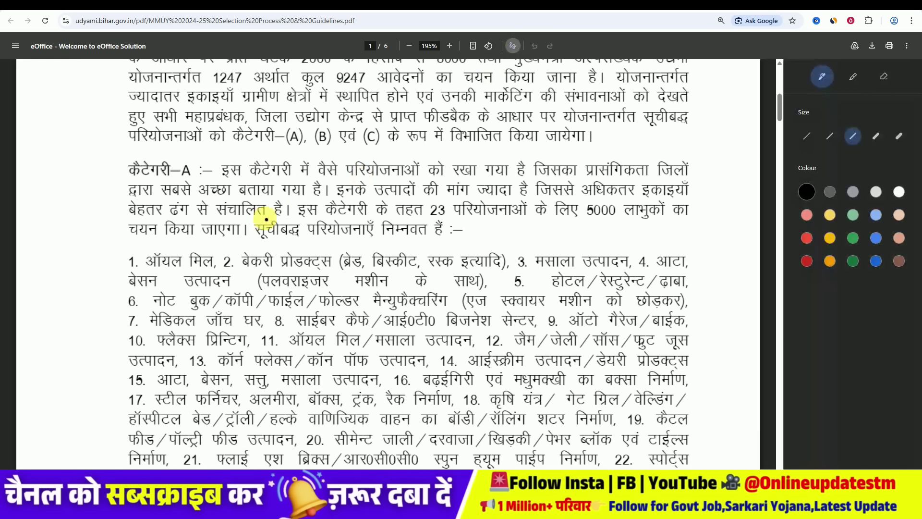
pyautogui.scroll(-1, 255, 211)
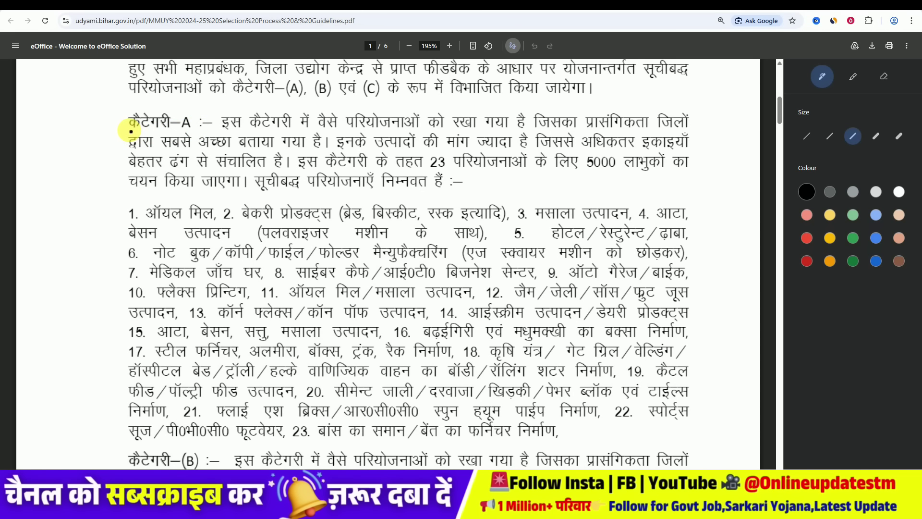
pyautogui.moveTo(128, 132); pyautogui.dragTo(174, 132)
pyautogui.moveTo(426, 172); pyautogui.dragTo(493, 173)
# Draw black lines above the ऑयल मिल and मसाला उत्पादन entries in the Category A project list
pyautogui.scroll(-1, 163, 158)
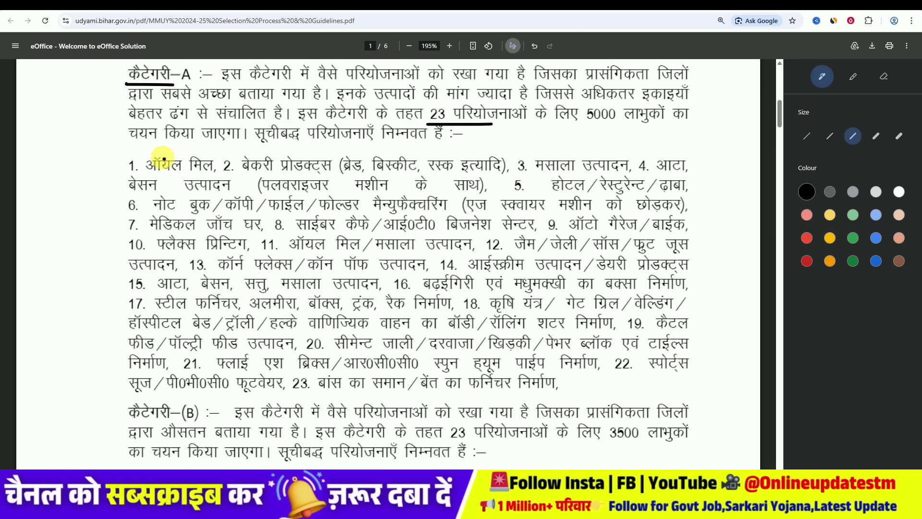
pyautogui.moveTo(152, 154); pyautogui.dragTo(196, 152)
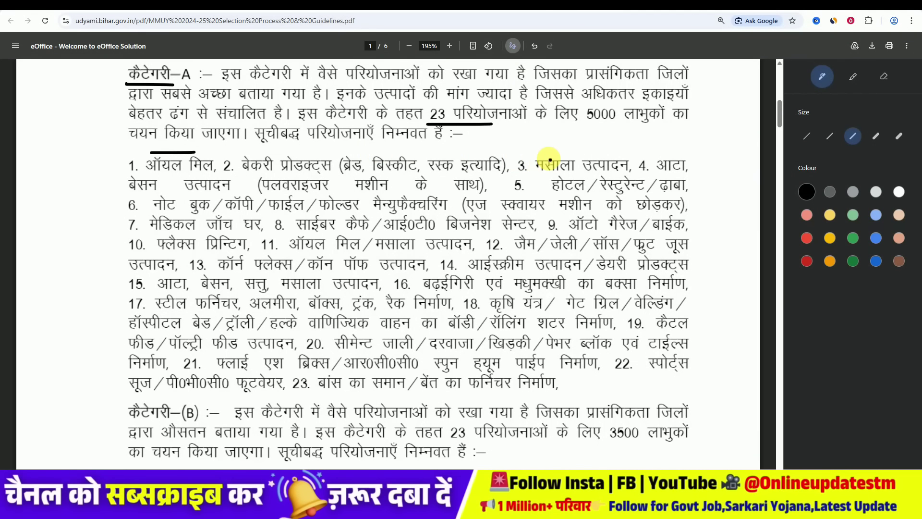
pyautogui.moveTo(539, 153); pyautogui.dragTo(577, 152)
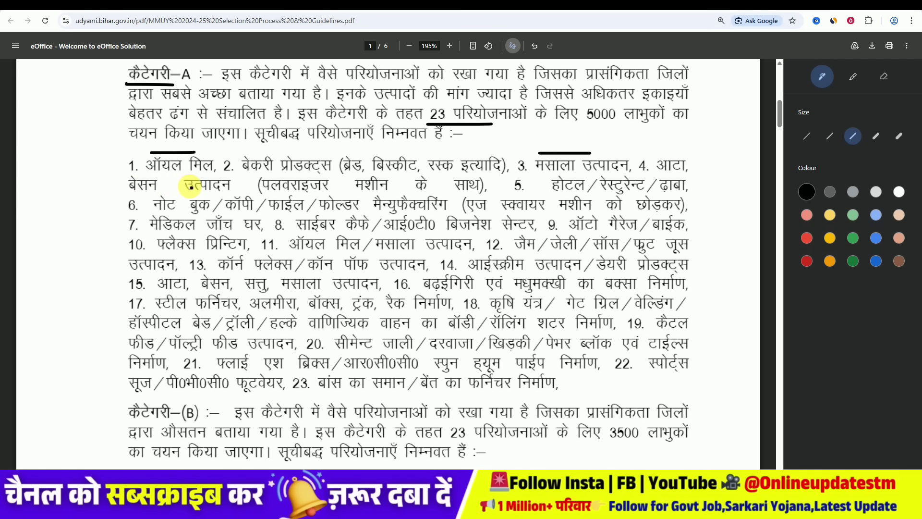
pyautogui.scroll(-1, 122, 207)
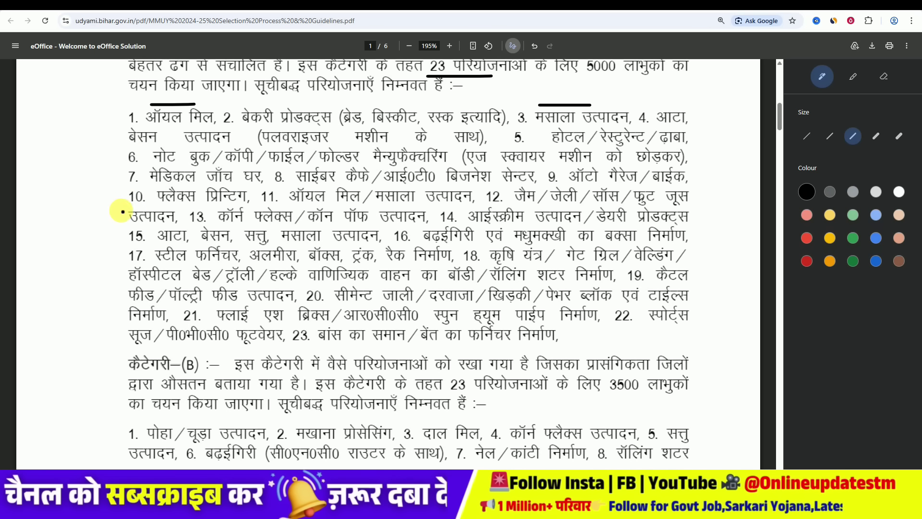
# Draw an arrow toward the कैटेगरी-A heading, bracket its project list and add a line above the heading
pyautogui.scroll(1, 133, 156)
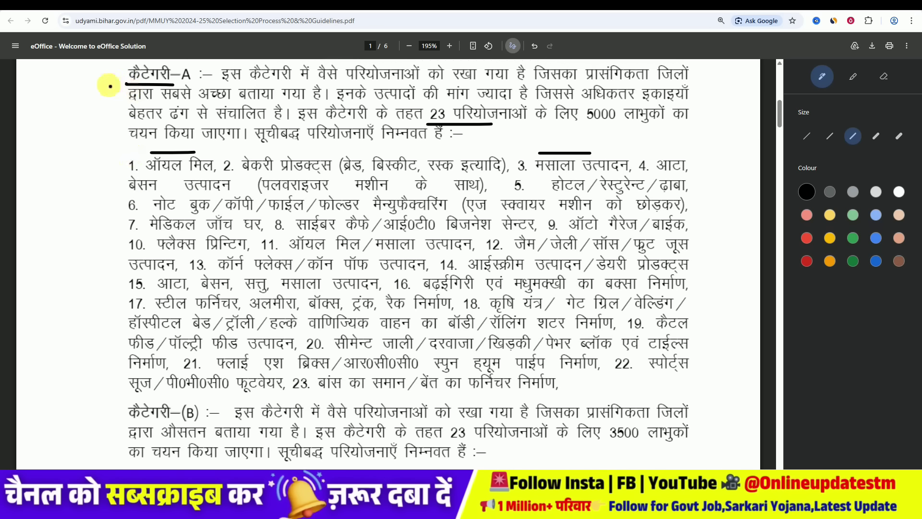
pyautogui.moveTo(110, 80); pyautogui.dragTo(102, 87)
pyautogui.moveTo(118, 166)
pyautogui.mouseDown()
pyautogui.moveTo(95, 303)
pyautogui.moveTo(101, 368)
pyautogui.mouseUp()
pyautogui.scroll(1, 135, 159)
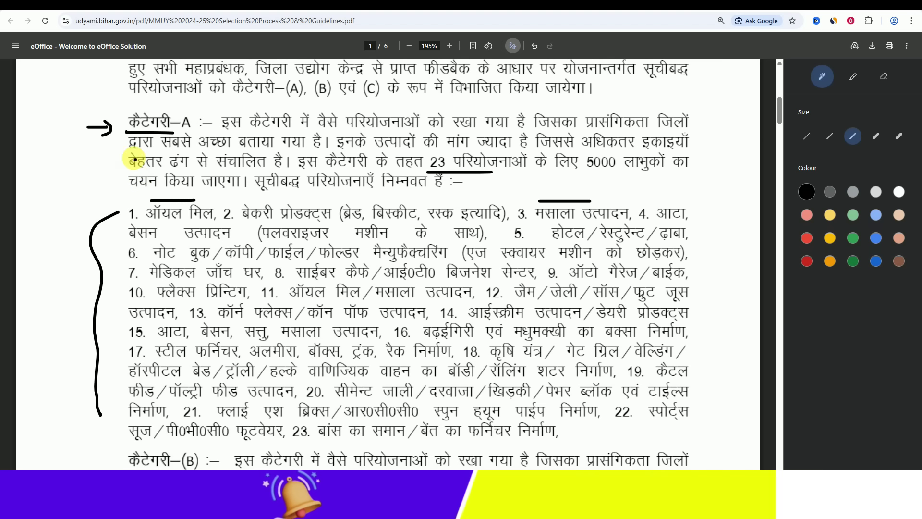
pyautogui.moveTo(122, 109); pyautogui.dragTo(174, 107)
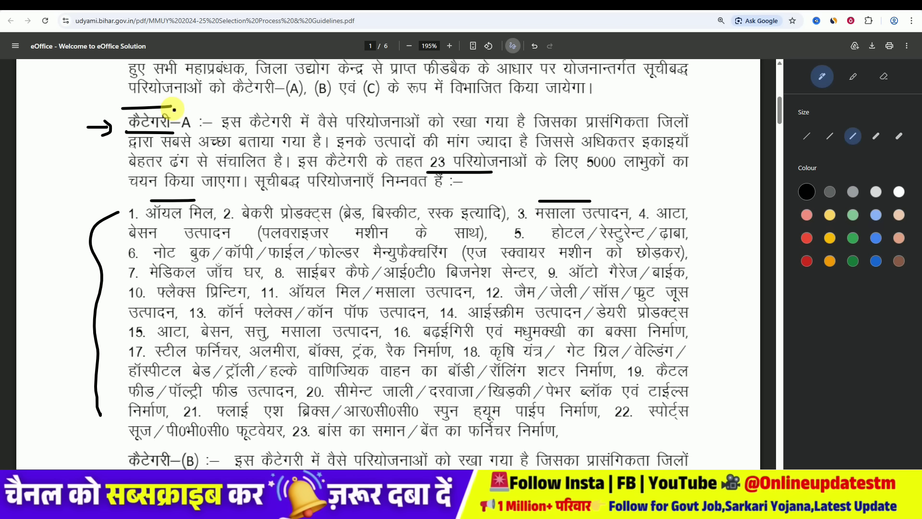
# Underline सूज at the end of the Category A list and "23 परियोजनाओं" in the Category B paragraph
pyautogui.scroll(-3, 188, 170)
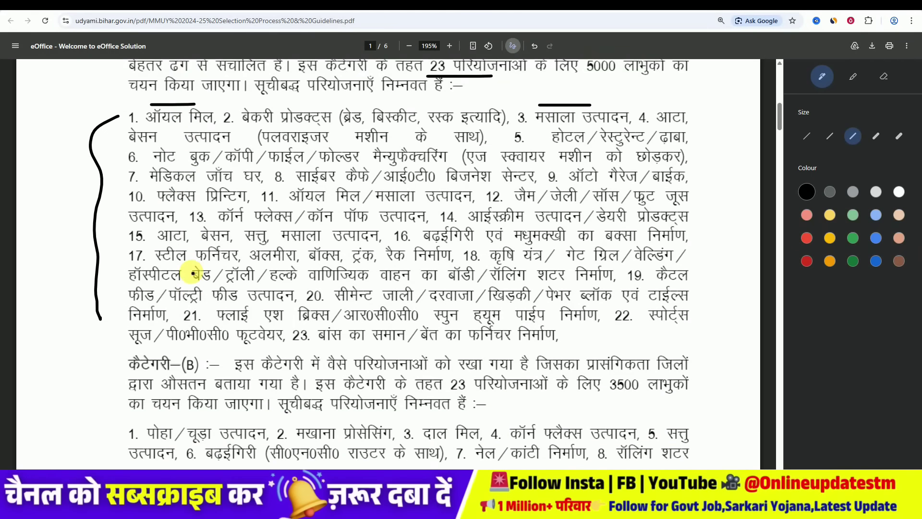
pyautogui.moveTo(123, 299); pyautogui.dragTo(151, 300)
pyautogui.moveTo(522, 354); pyautogui.dragTo(455, 346)
# Mark the कैटेगरी-(C) heading on page 2 and draw a bracket beside its project list
pyautogui.scroll(-9, 231, 336)
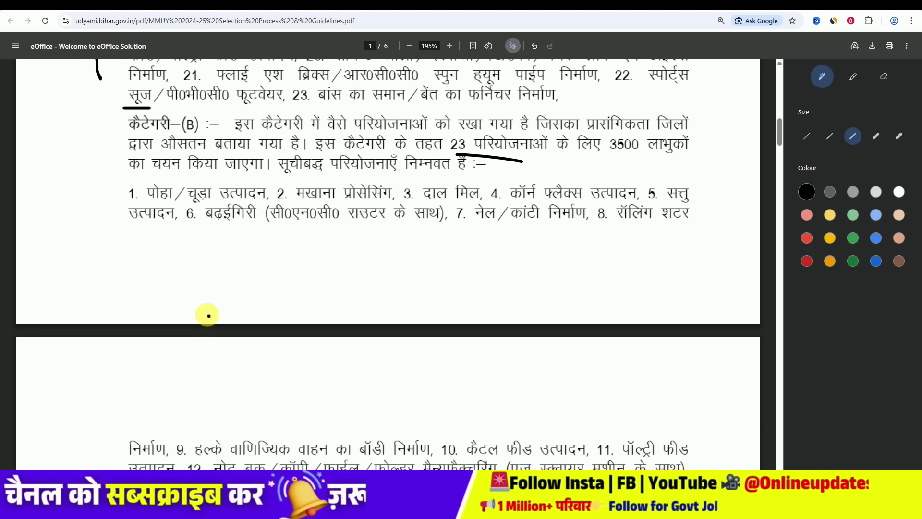
pyautogui.scroll(-3, 149, 379)
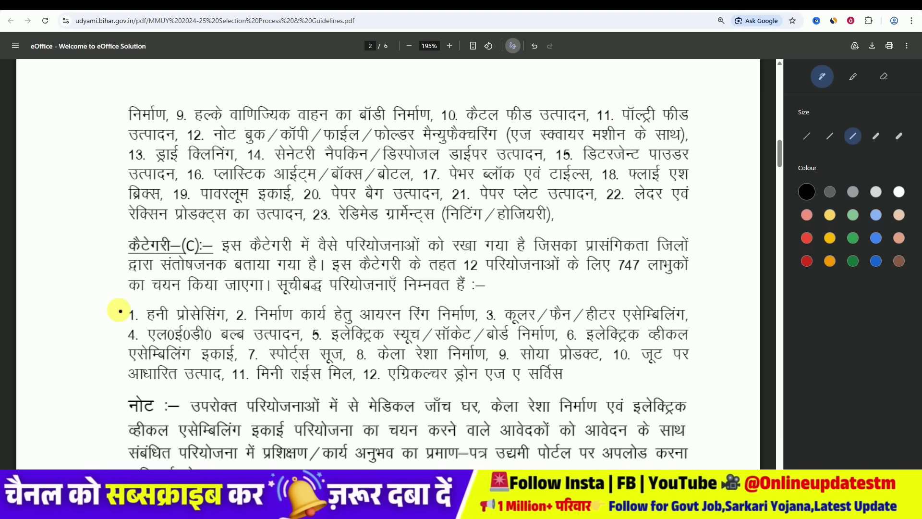
pyautogui.moveTo(90, 243); pyautogui.dragTo(118, 241)
pyautogui.moveTo(114, 301); pyautogui.dragTo(129, 386)
# Draw a line above the अर्हता heading and mark the Bihar permanent residency condition
pyautogui.scroll(-5, 389, 255)
pyautogui.moveTo(116, 262); pyautogui.dragTo(177, 262)
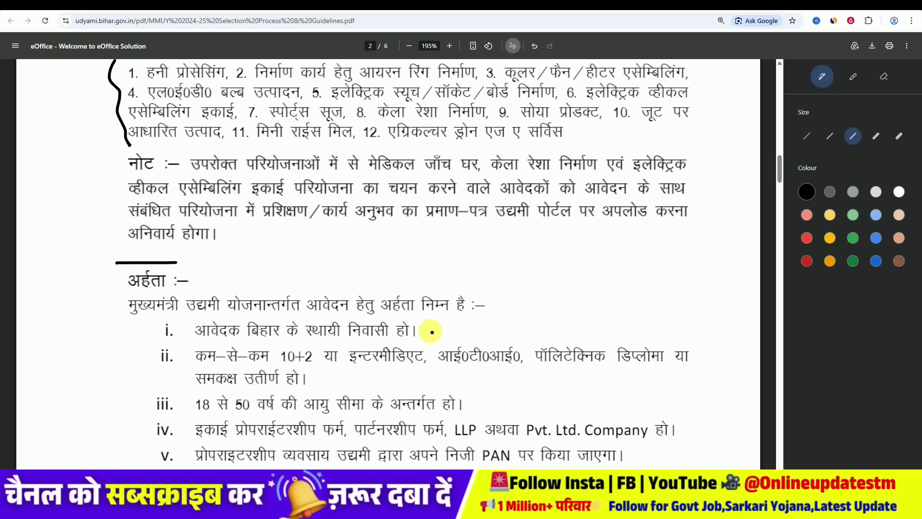
pyautogui.moveTo(426, 330); pyautogui.dragTo(472, 326)
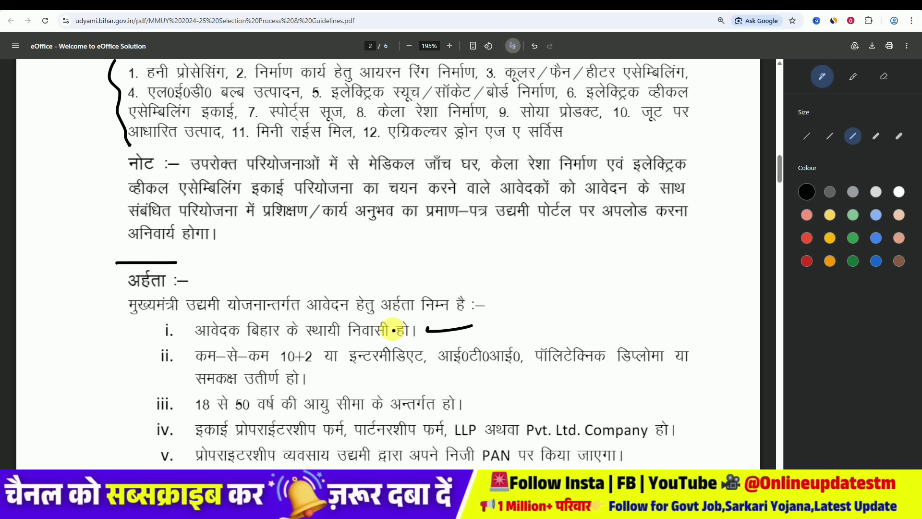
# Underline the इन्टरमीडिएट, आई0टी0आई0 and पॉलिटेक्निक qualifications and the 18 to 50 वर्ष age limit
pyautogui.moveTo(354, 371); pyautogui.dragTo(490, 369)
pyautogui.moveTo(548, 371); pyautogui.dragTo(580, 368)
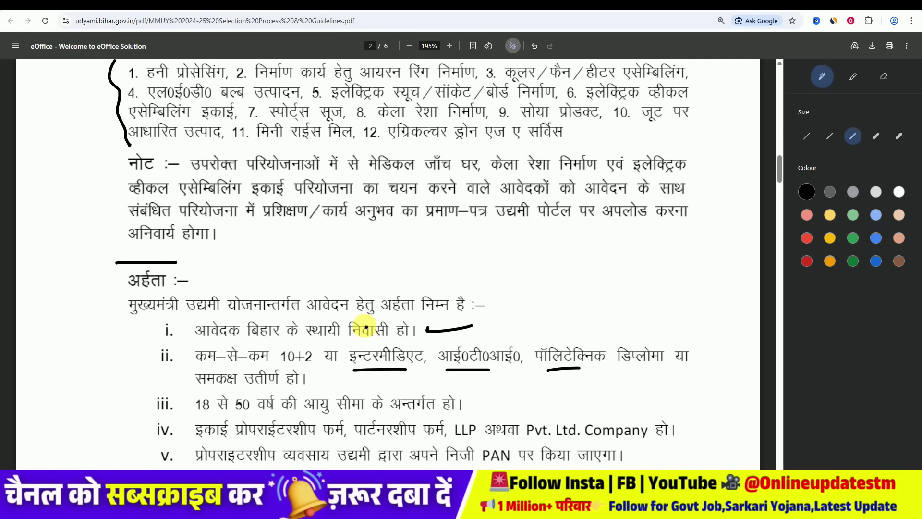
pyautogui.scroll(-1, 188, 355)
pyautogui.moveTo(193, 368); pyautogui.dragTo(272, 369)
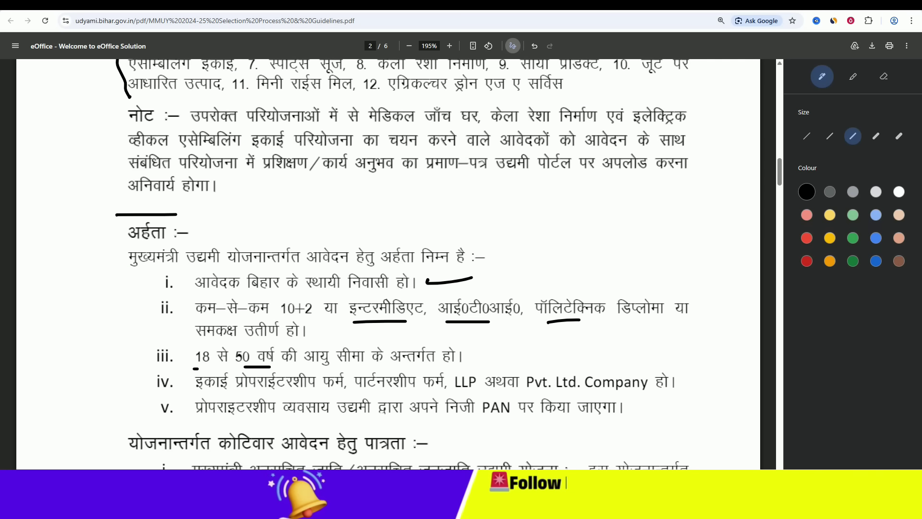
# Open the Online Update site in a new tab, and the registration form from the Udyami portal's first latest update
pyautogui.click(96, 5)
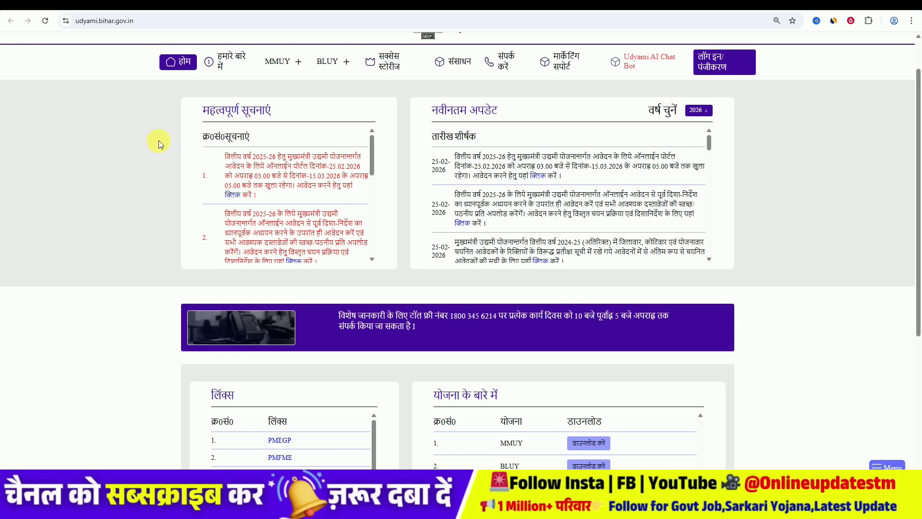
pyautogui.click(606, 5)
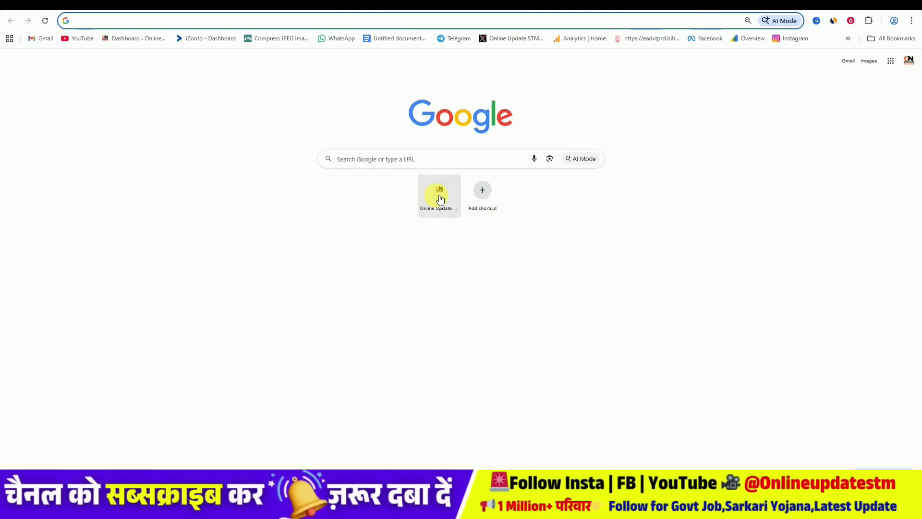
pyautogui.click(440, 198)
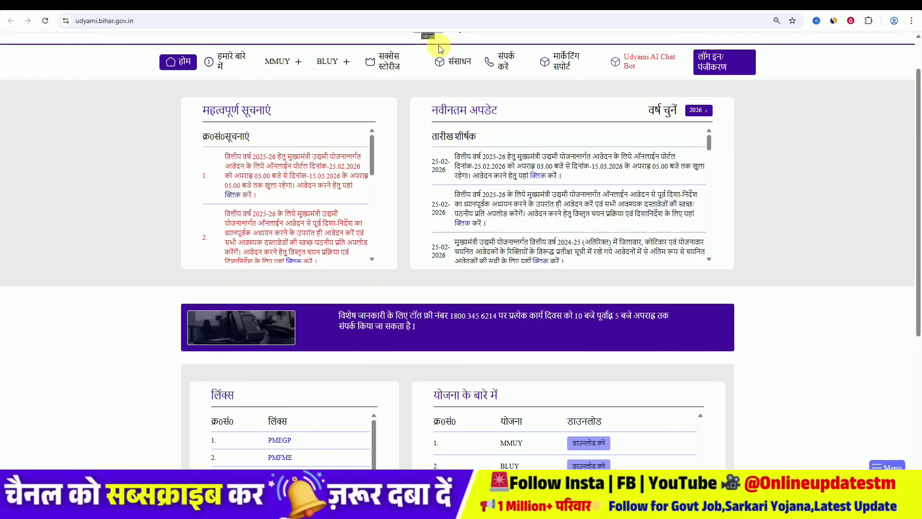
pyautogui.click(546, 177)
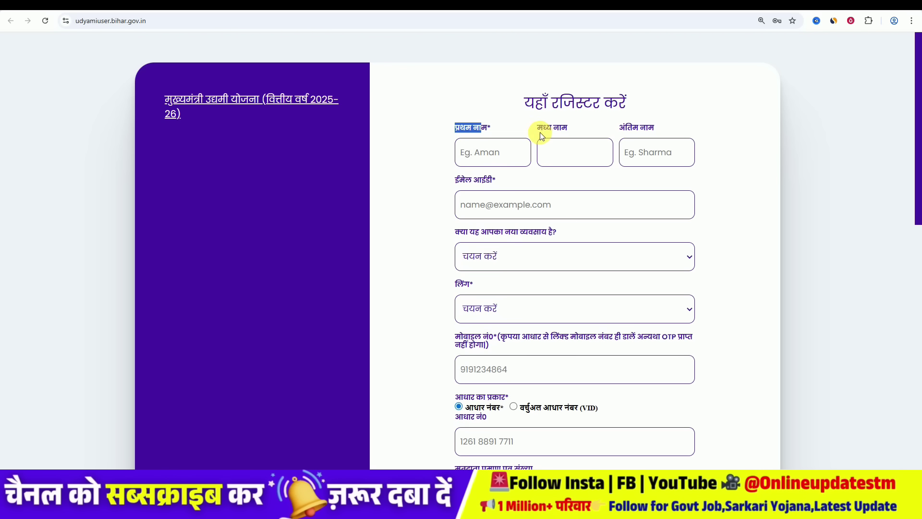
# Examine the first, middle and last name fields and the e-mail ID field of the registration form
pyautogui.moveTo(537, 129); pyautogui.dragTo(566, 153)
pyautogui.click(620, 126)
pyautogui.moveTo(622, 129); pyautogui.dragTo(646, 128)
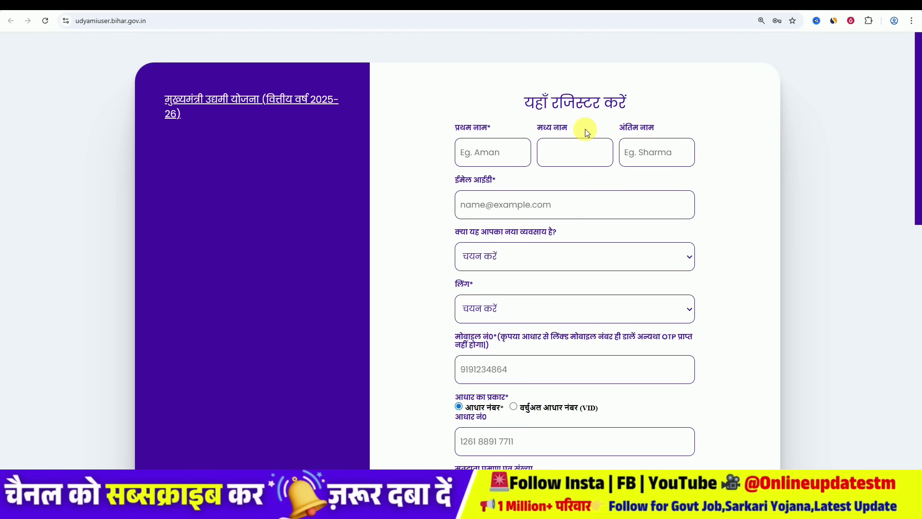
pyautogui.moveTo(620, 127); pyautogui.dragTo(651, 151)
pyautogui.click(447, 117)
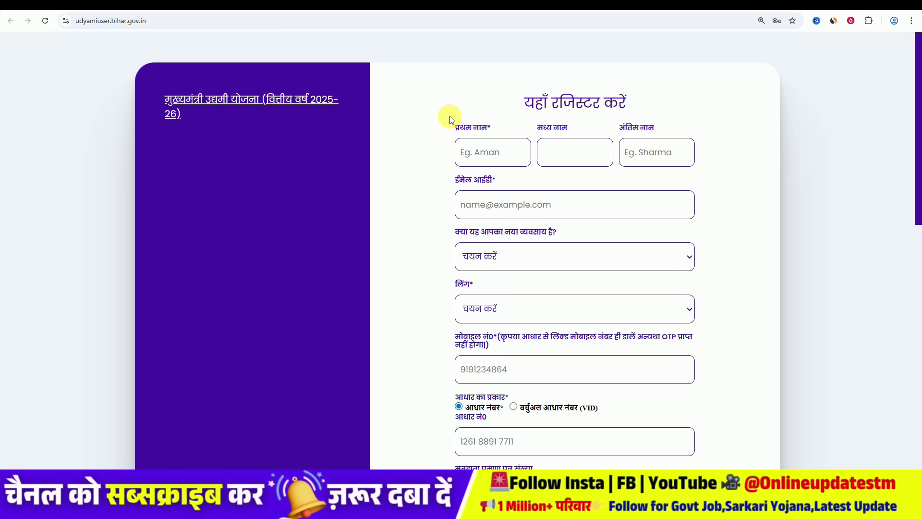
pyautogui.moveTo(537, 128); pyautogui.dragTo(567, 152)
pyautogui.click(630, 128)
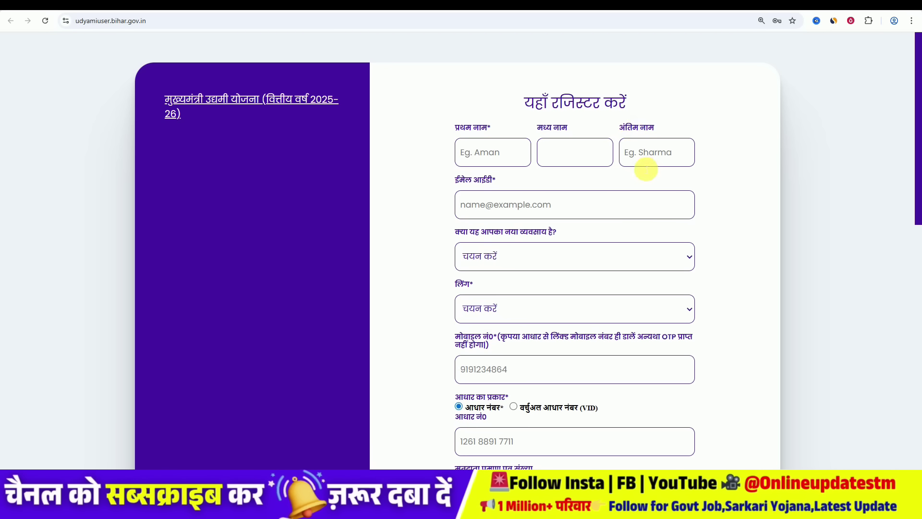
pyautogui.moveTo(452, 179); pyautogui.dragTo(494, 193)
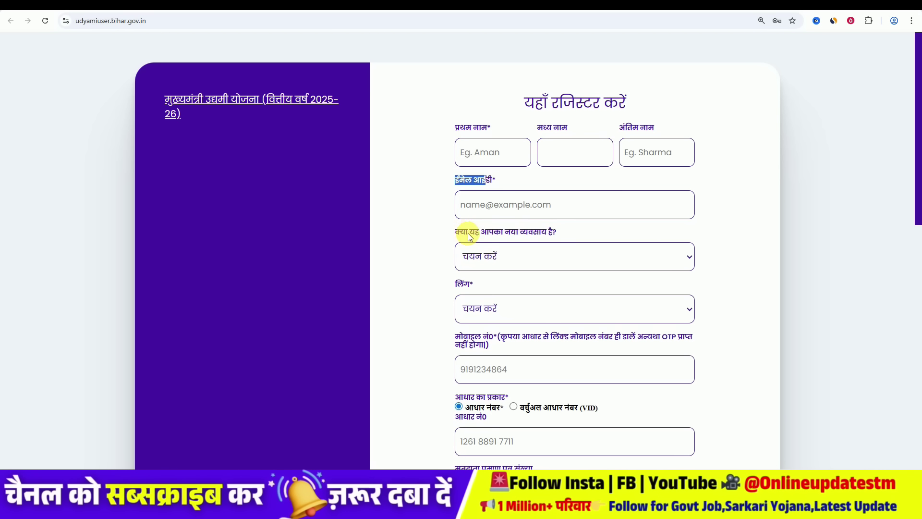
# Answer the new business question with Yes and set the gender to पुरुष
pyautogui.click(521, 257)
pyautogui.click(508, 298)
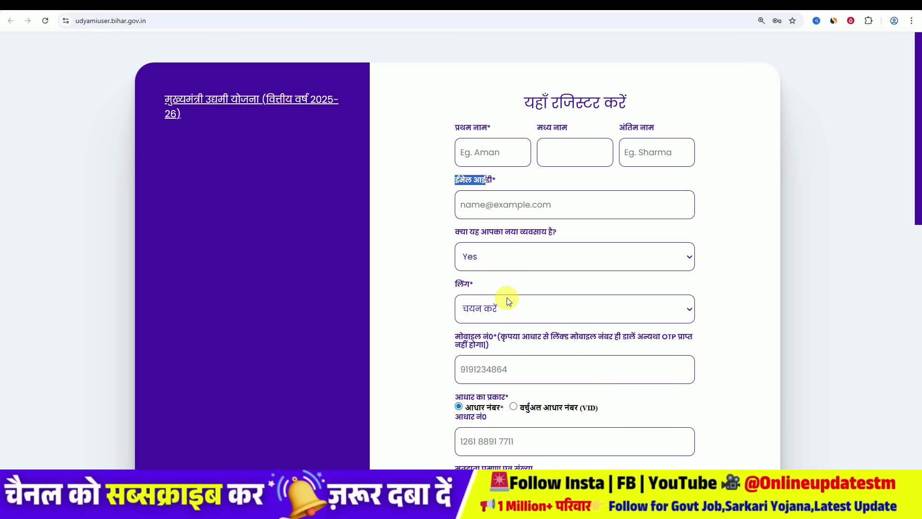
pyautogui.click(484, 310)
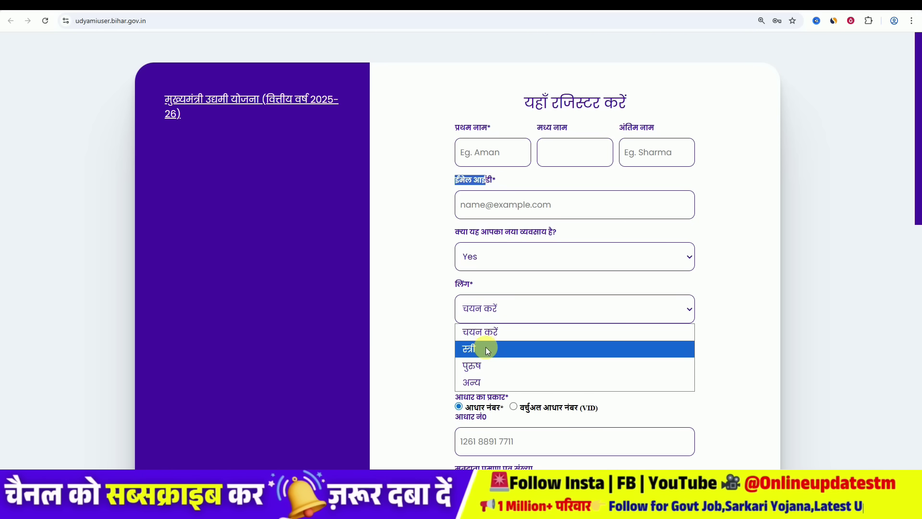
pyautogui.click(488, 366)
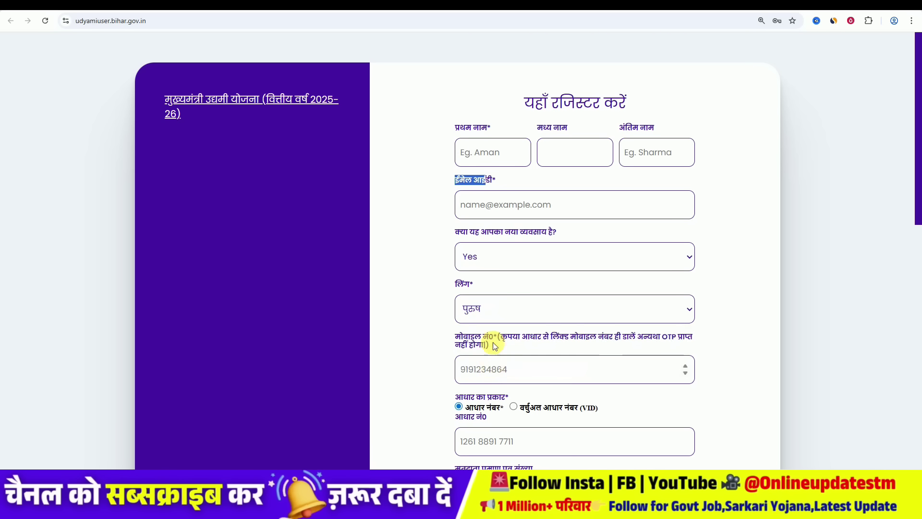
# Examine the mobile number, Aadhaar number and voter ID number fields of the registration form
pyautogui.scroll(-1, 495, 346)
pyautogui.moveTo(454, 288); pyautogui.dragTo(493, 288)
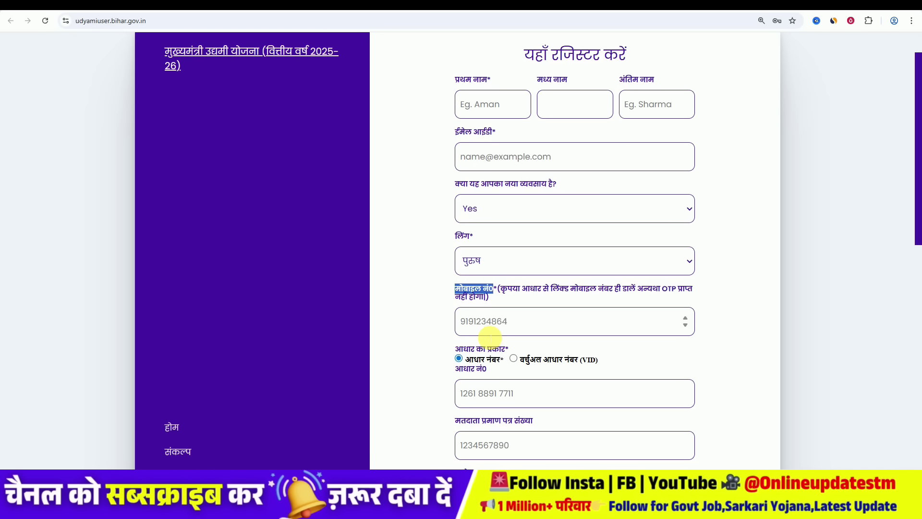
pyautogui.scroll(-2, 492, 328)
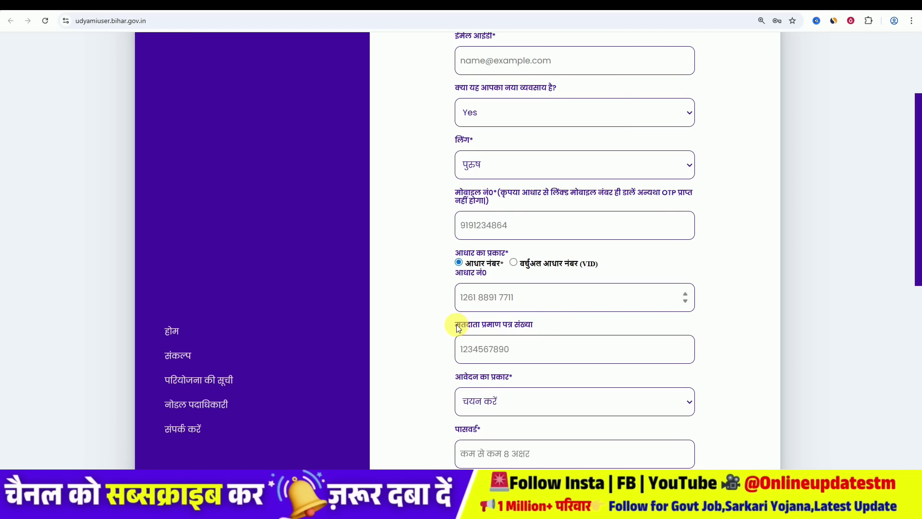
pyautogui.moveTo(521, 326); pyautogui.dragTo(526, 327)
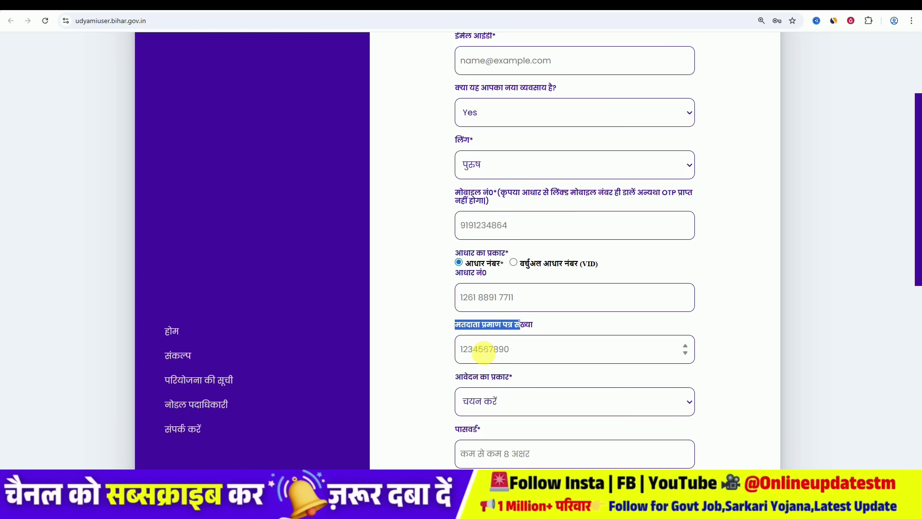
# Set the application type to युवा उद्यमी, acknowledge the eligibility notice and highlight the password field's label
pyautogui.scroll(-2, 493, 348)
pyautogui.click(490, 305)
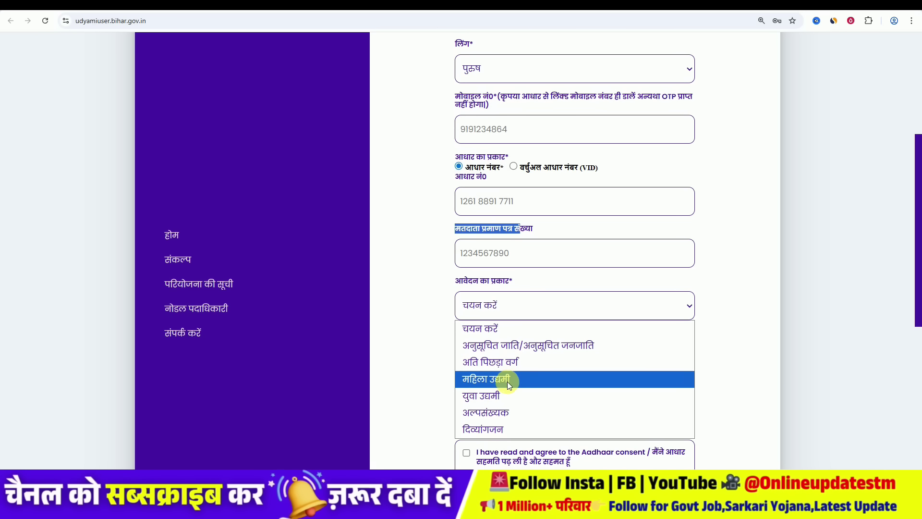
pyautogui.click(499, 396)
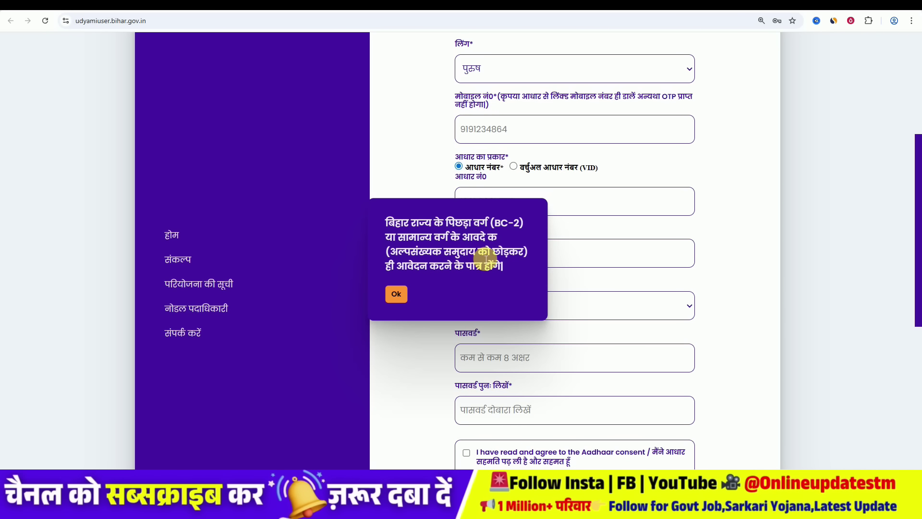
pyautogui.click(396, 295)
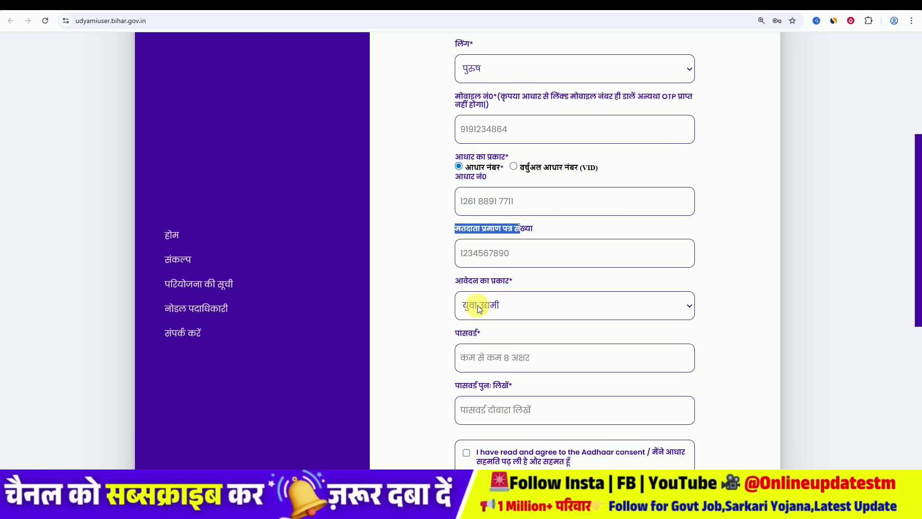
pyautogui.moveTo(456, 334); pyautogui.dragTo(481, 333)
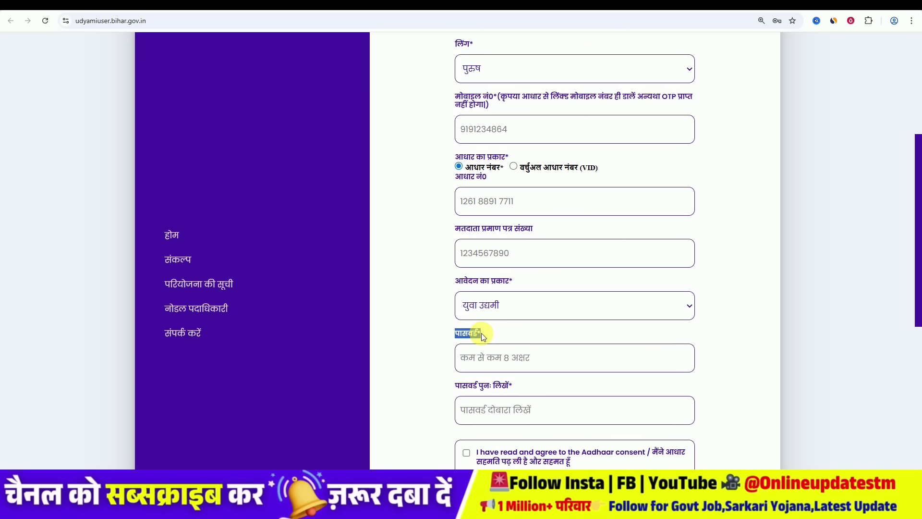
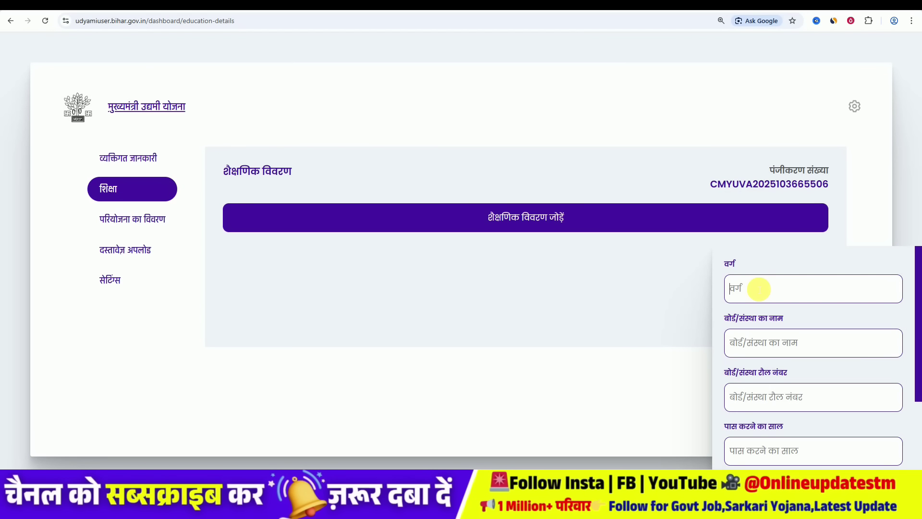
# Enter 10TH as the class and BSEB PATNA as the board name in the education entry
pyautogui.write('MAT')
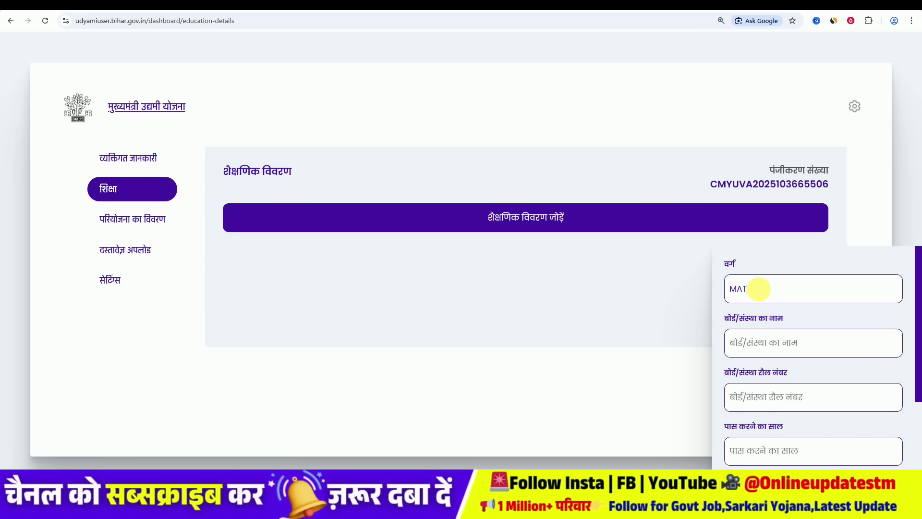
pyautogui.write('RI')
pyautogui.write('10T')
pyautogui.write('H')
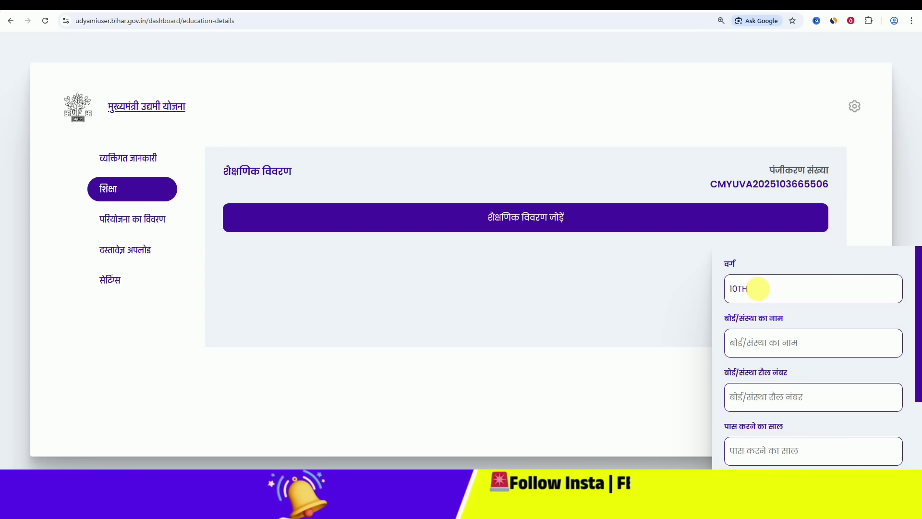
pyautogui.click(758, 354)
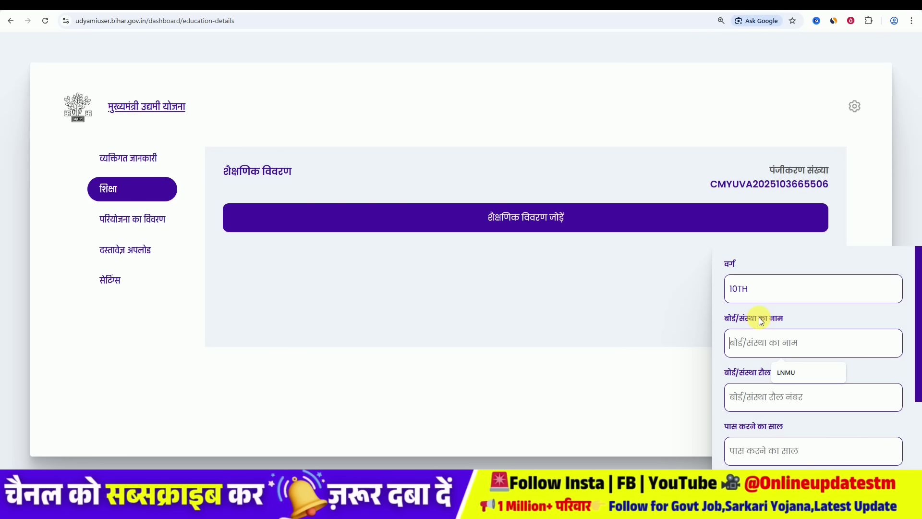
pyautogui.write('BSEB PATNA')
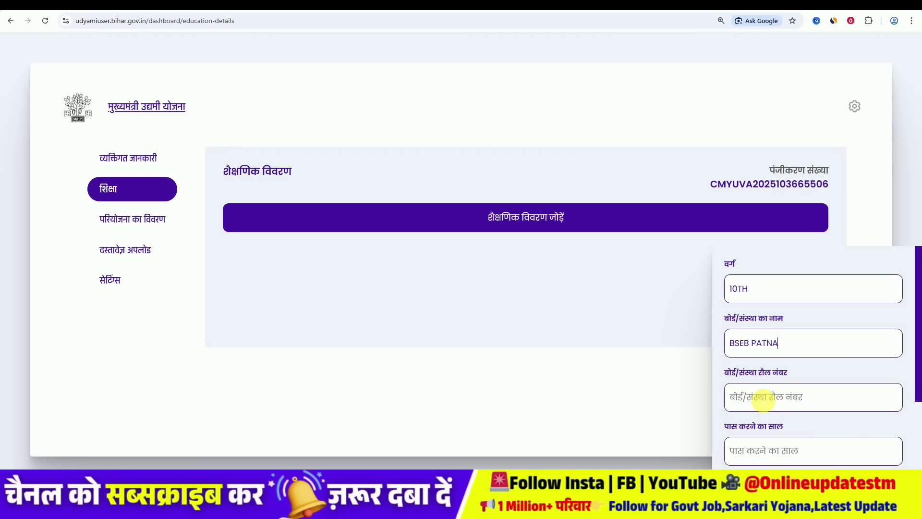
# Set the passing year to 2016 and the subjects to HINDI MATH SCIENCE SOCIAL SCIENCE SNK, and add the education entry
pyautogui.scroll(-1, 764, 400)
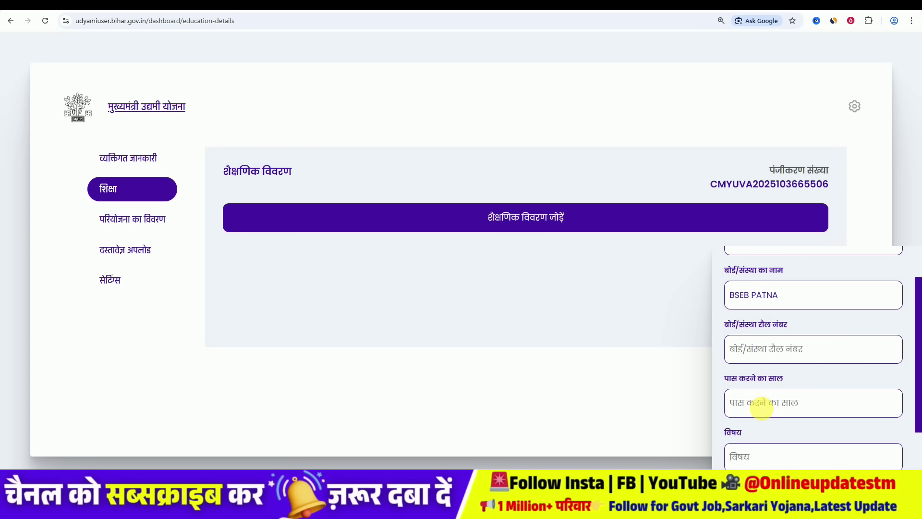
pyautogui.scroll(1, 762, 408)
pyautogui.scroll(-1, 762, 408)
pyautogui.scroll(1, 762, 408)
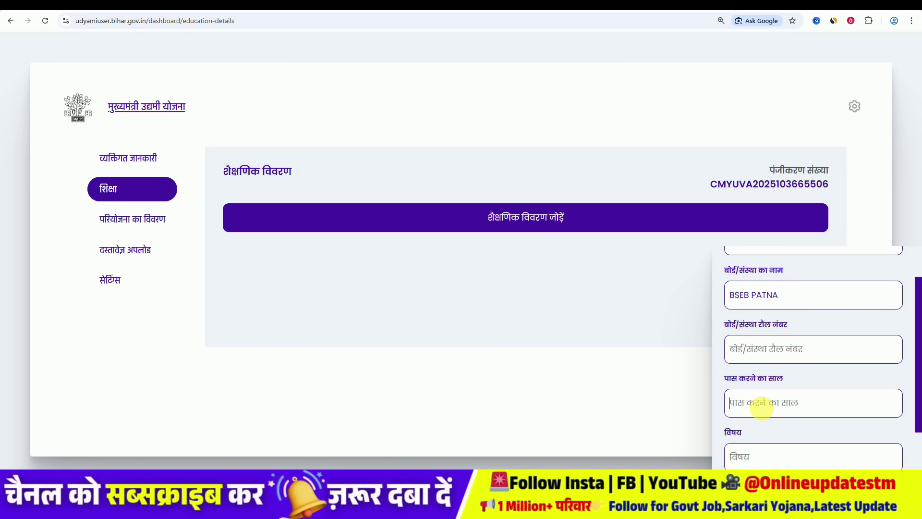
pyautogui.scroll(-2, 762, 408)
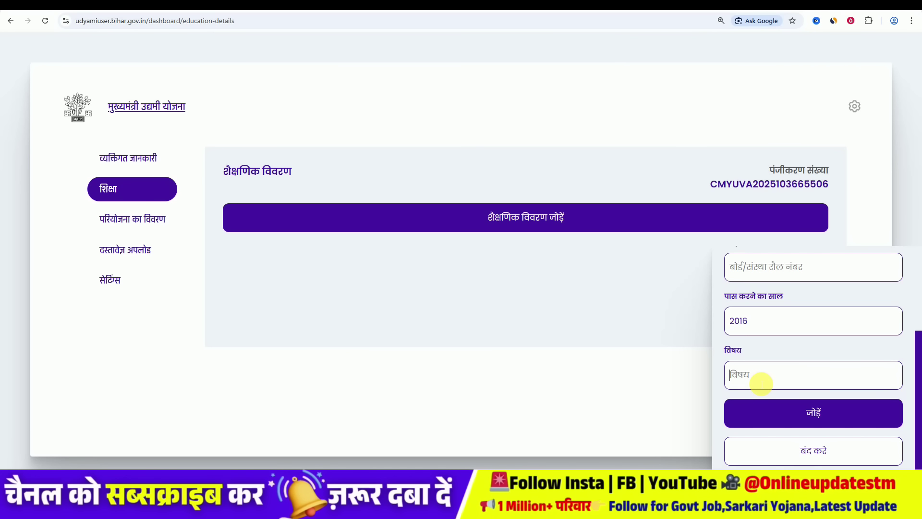
pyautogui.write('HINDI')
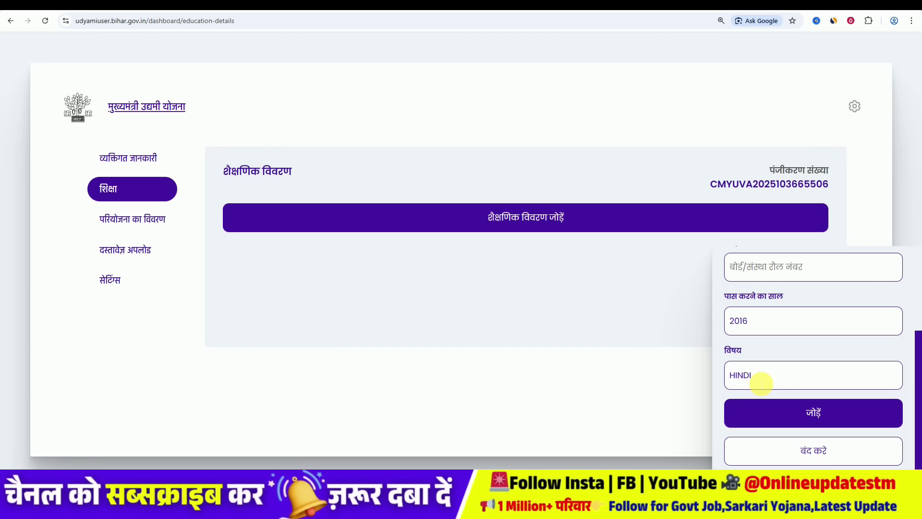
pyautogui.write(' MATH SCIENCE S')
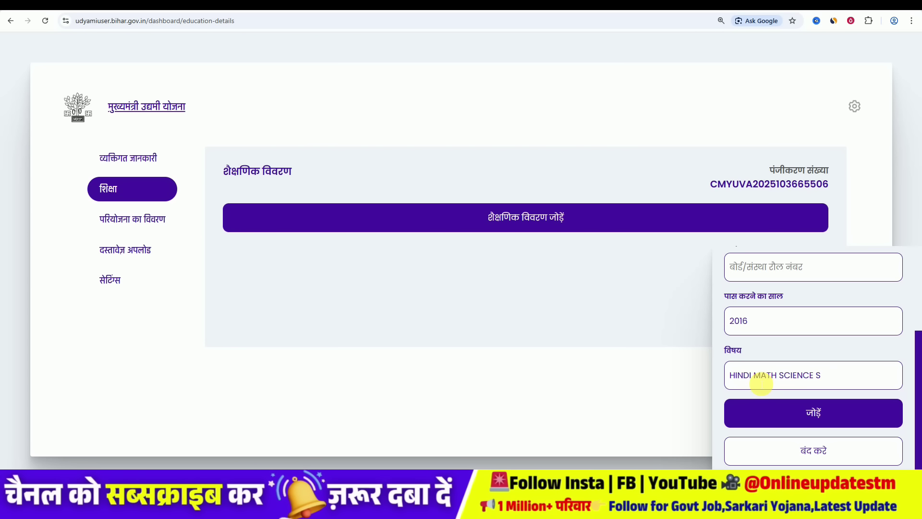
pyautogui.write('OCIAL SCIENCE SNK')
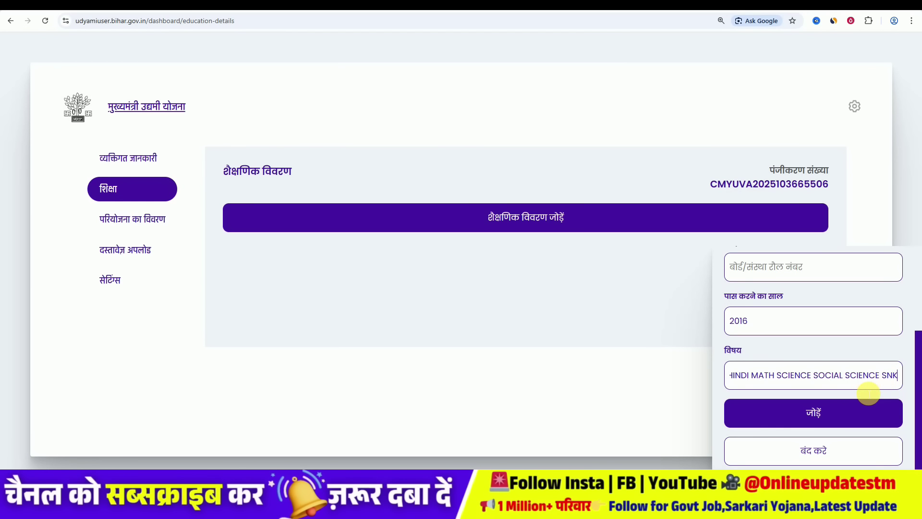
pyautogui.click(836, 416)
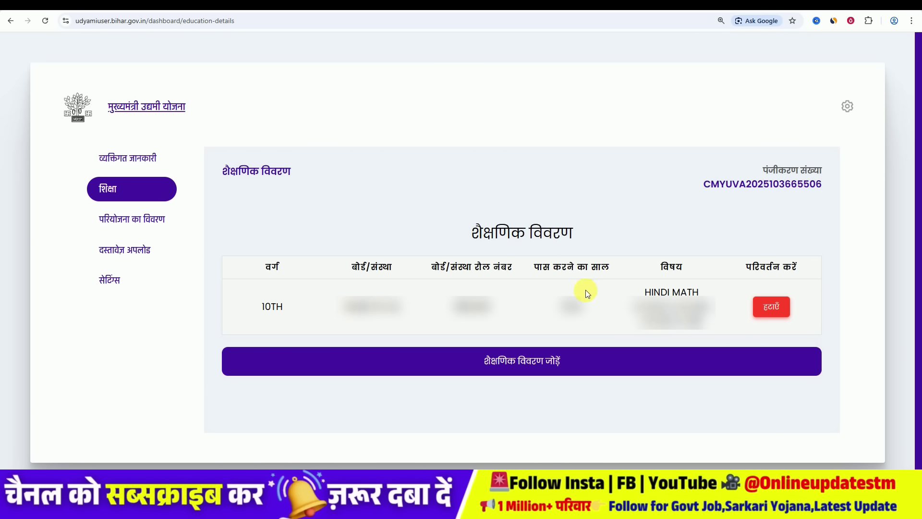
pyautogui.click(524, 365)
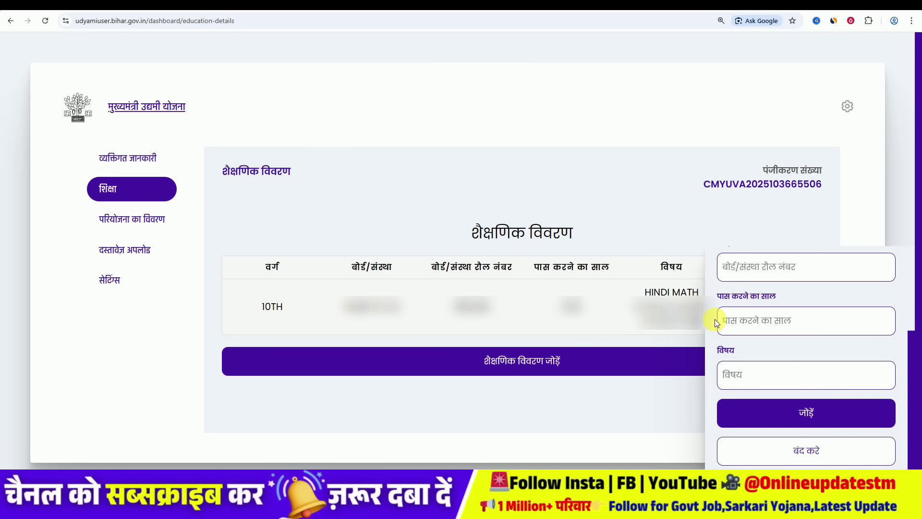
pyautogui.scroll(1, 767, 269)
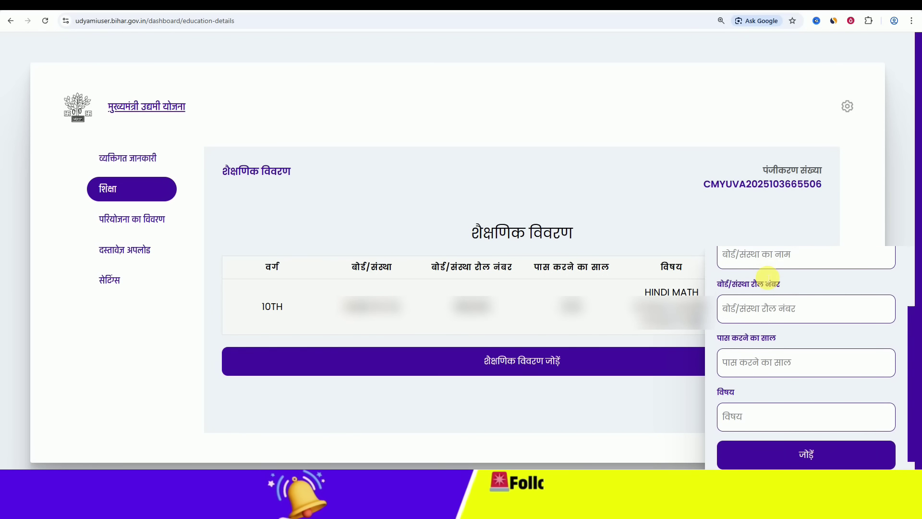
pyautogui.scroll(2, 767, 278)
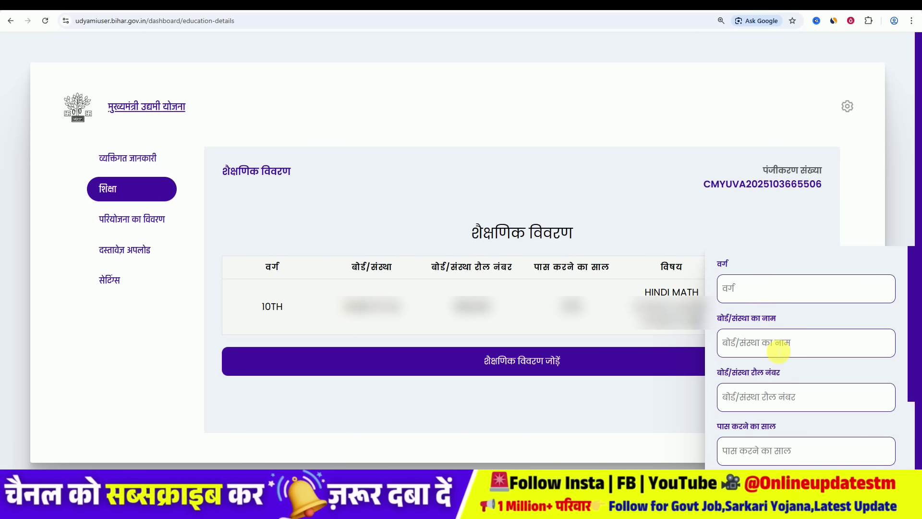
pyautogui.click(740, 290)
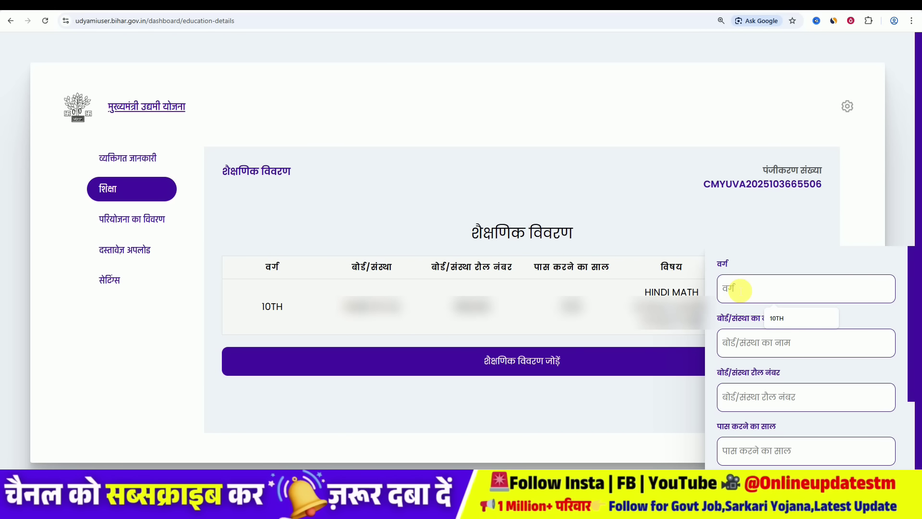
pyautogui.write('12T')
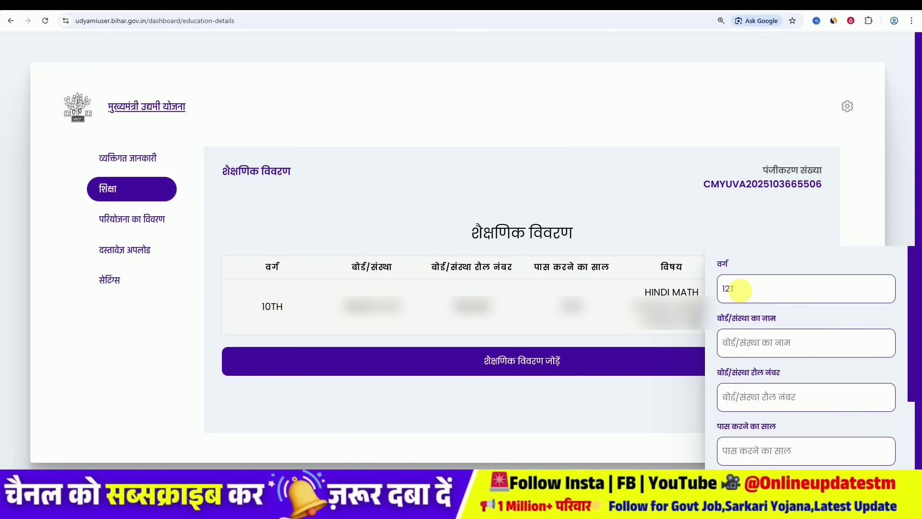
pyautogui.write('H')
pyautogui.press('Tab')
pyautogui.write('BSEB')
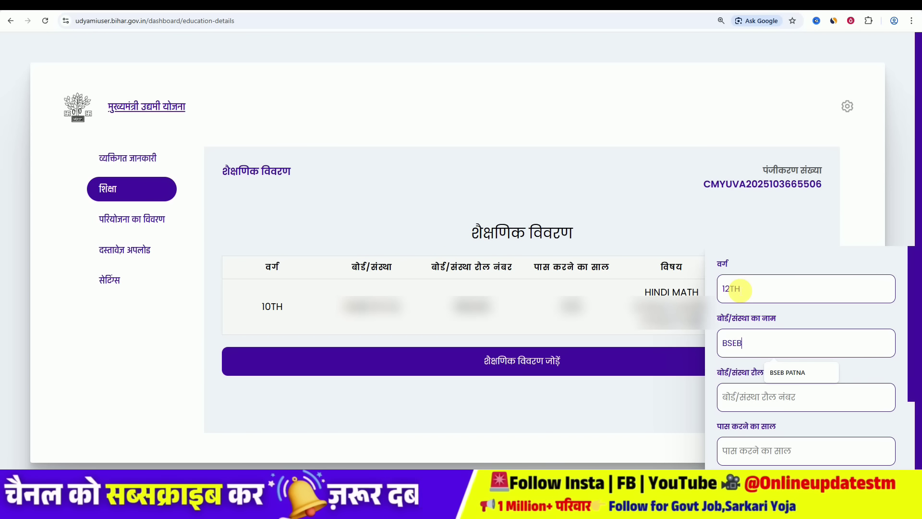
pyautogui.click(783, 372)
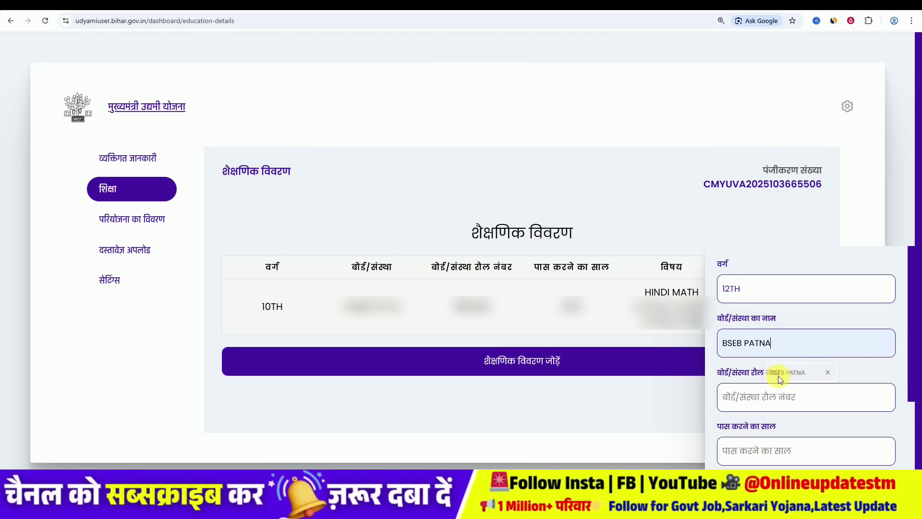
pyautogui.scroll(-2, 768, 380)
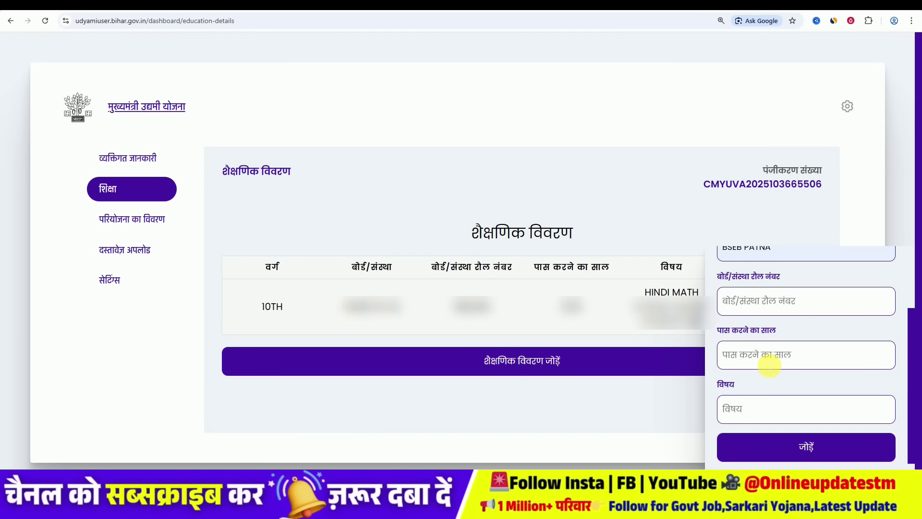
pyautogui.scroll(-1, 770, 366)
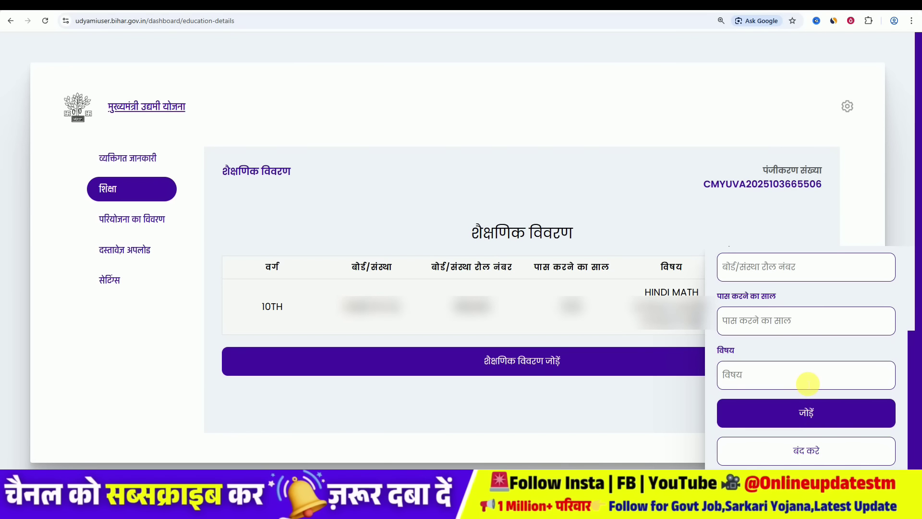
pyautogui.scroll(3, 807, 383)
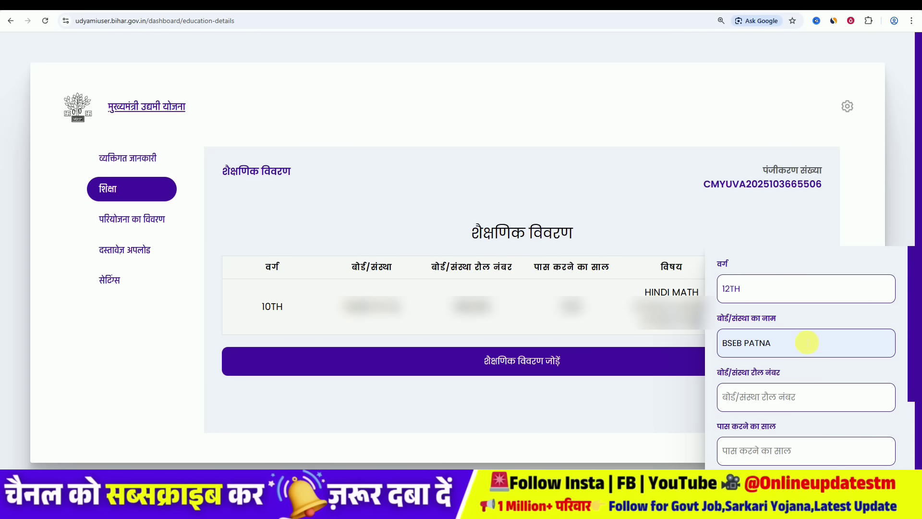
pyautogui.scroll(-3, 792, 366)
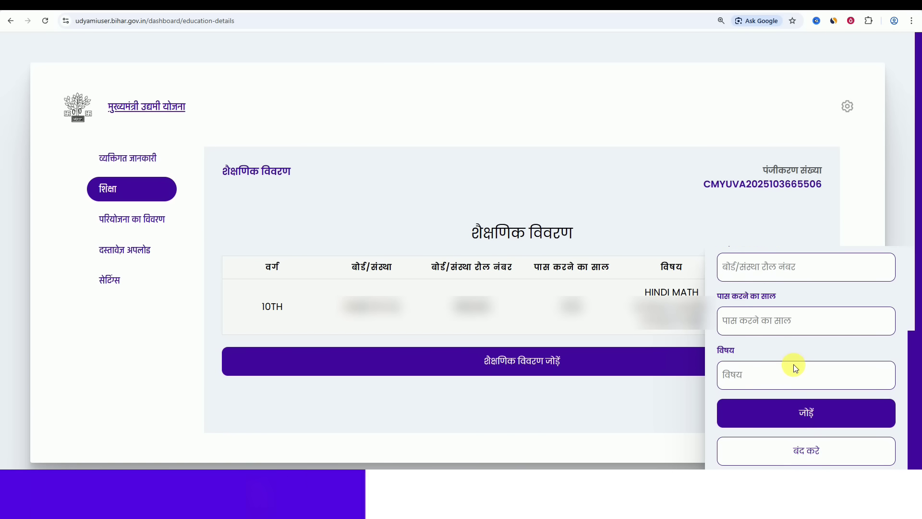
pyautogui.click(807, 455)
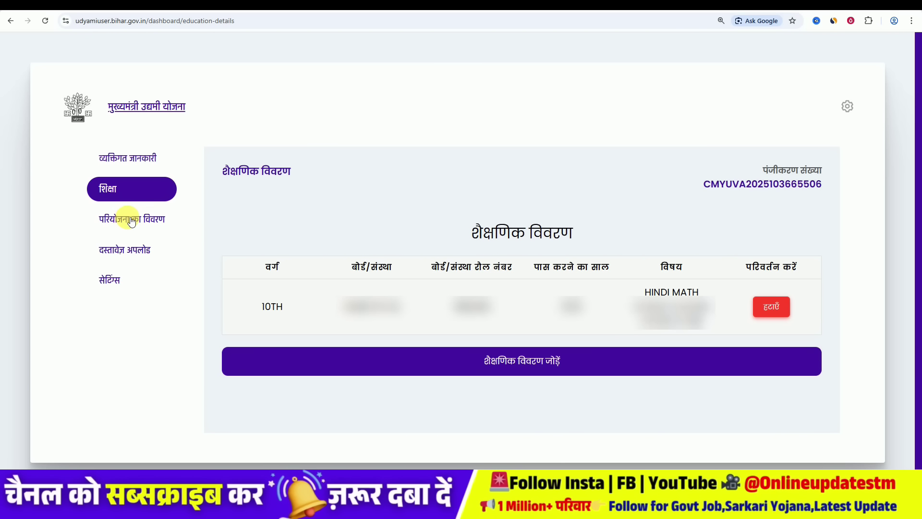
# Open the project details section and choose Hotel/ Restuarant/ Dhaba (होटल/रेस्तरां/ढाबा) as the project to apply for
pyautogui.scroll(-1, 297, 171)
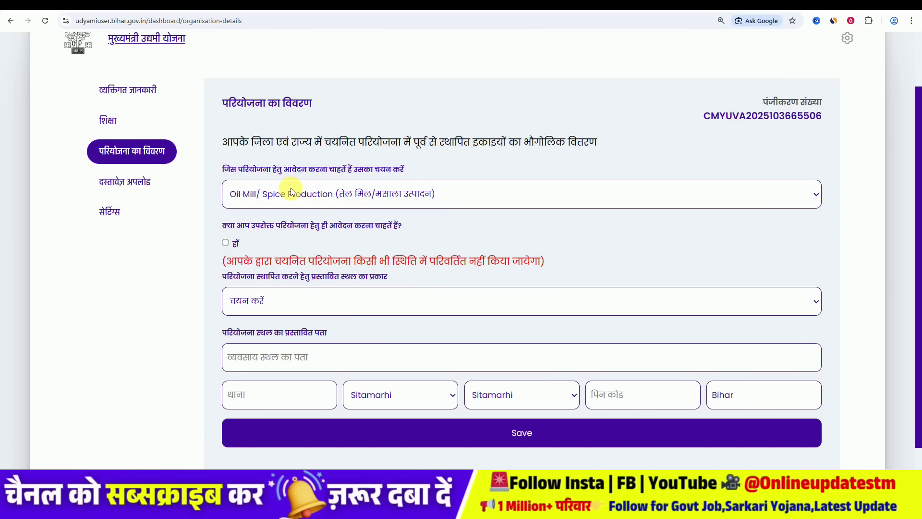
pyautogui.click(303, 193)
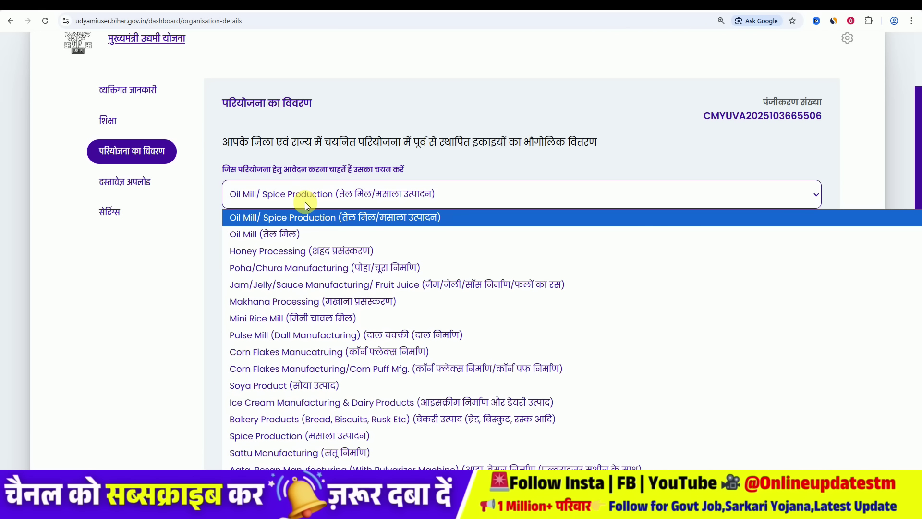
pyautogui.scroll(-1, 308, 278)
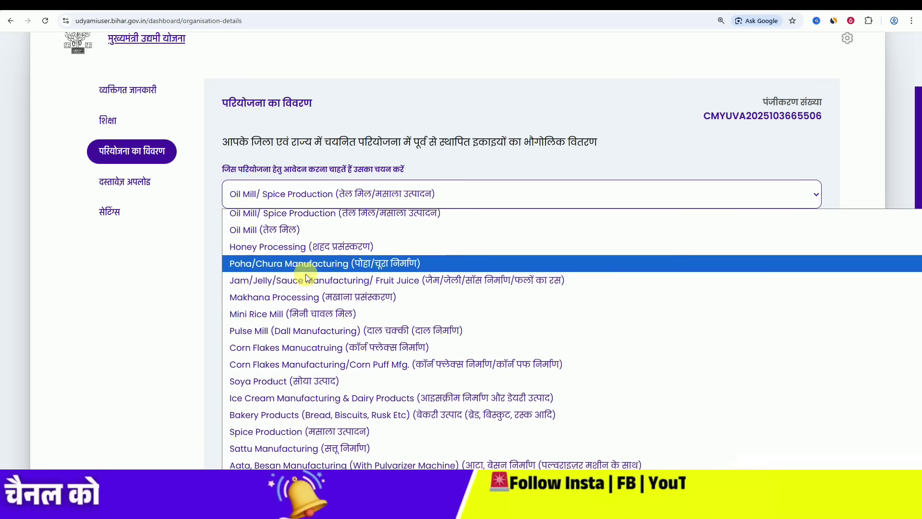
pyautogui.scroll(-8, 306, 273)
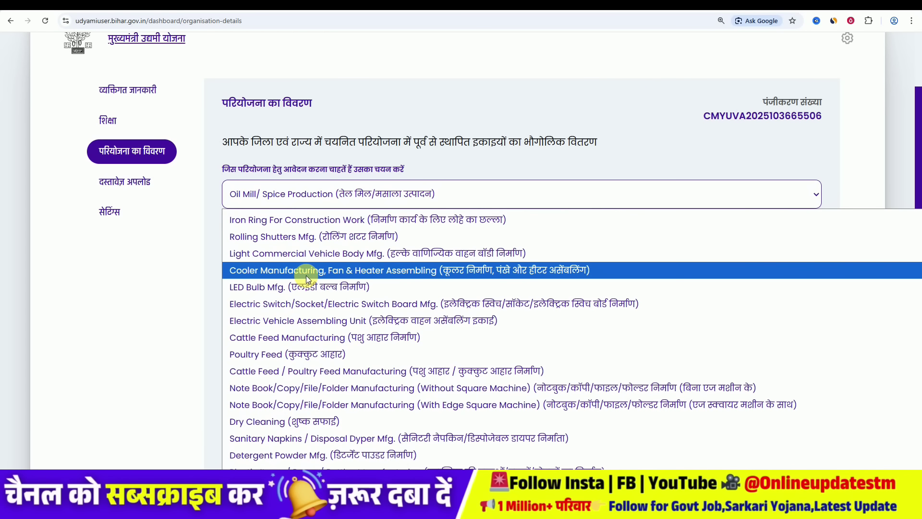
pyautogui.scroll(-4, 306, 279)
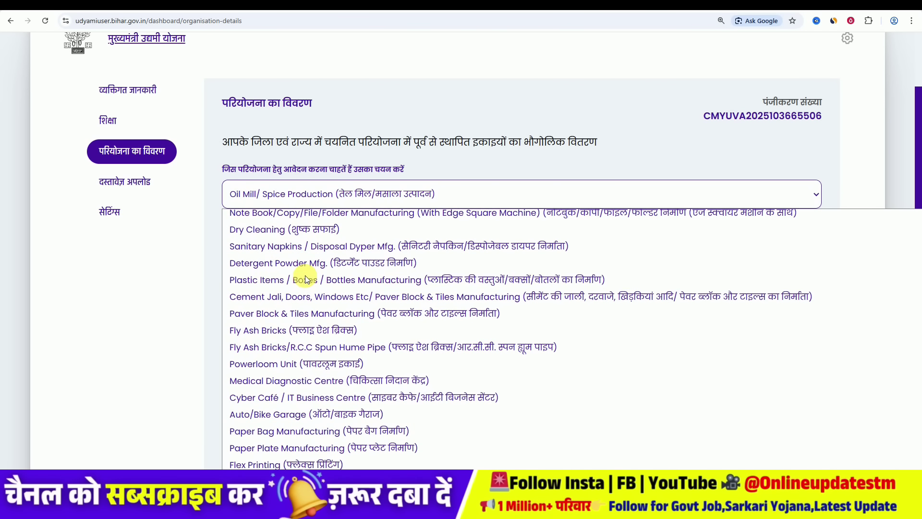
pyautogui.scroll(-6, 306, 279)
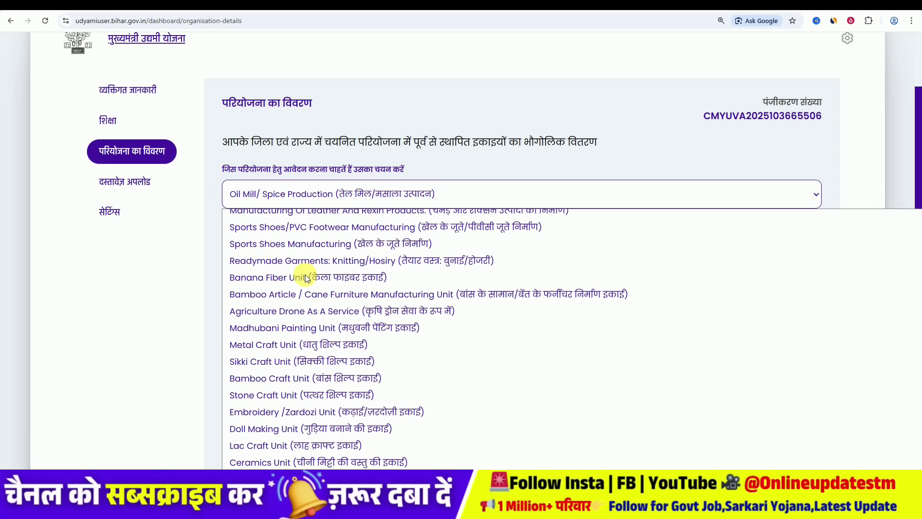
pyautogui.scroll(-2, 306, 278)
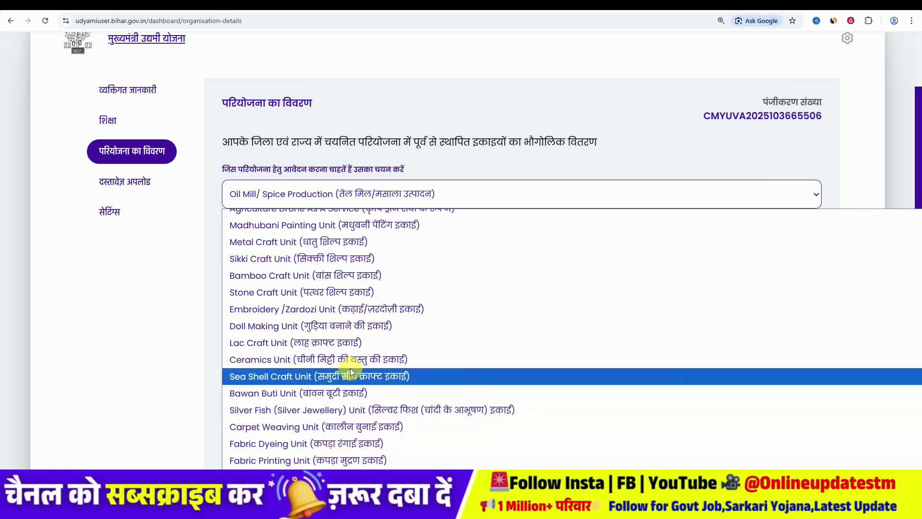
pyautogui.click(353, 296)
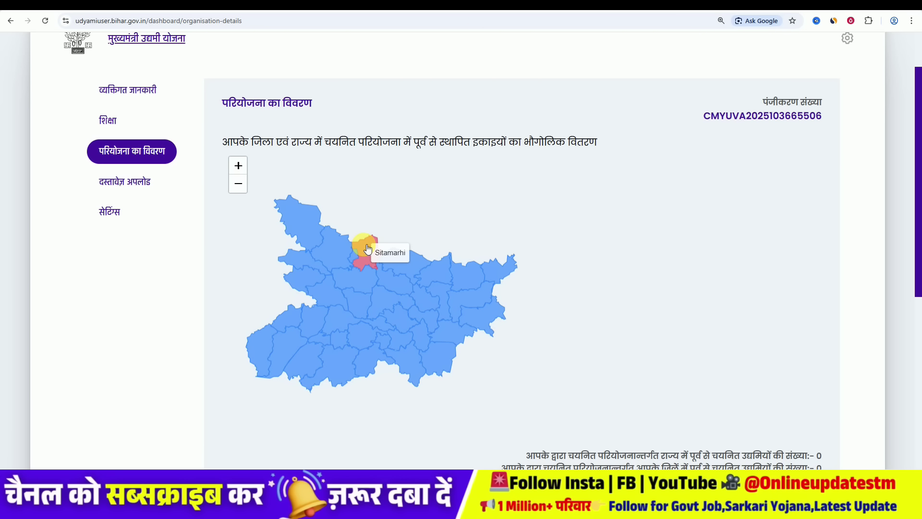
# Confirm applying for the selected project with हाँ and set the proposed site type to किराये का स्थान
pyautogui.scroll(-8, 368, 248)
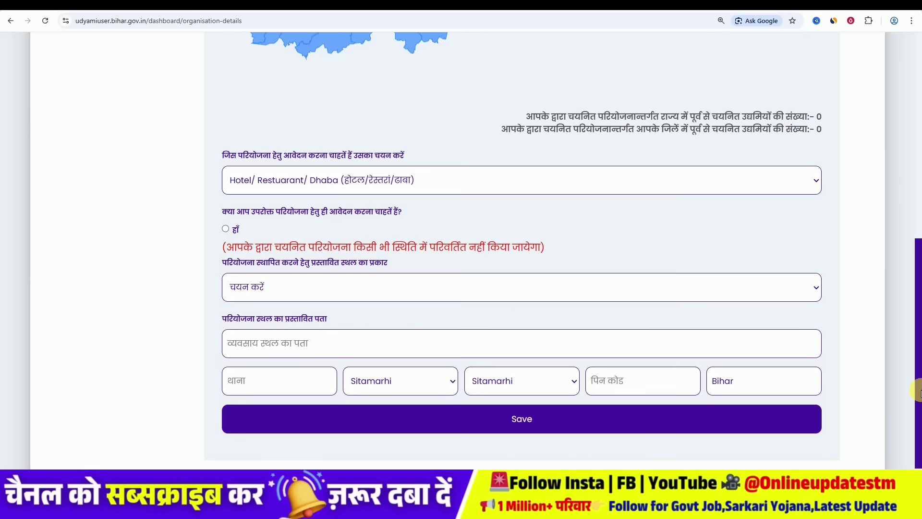
pyautogui.hotkey('ctrl', '+')
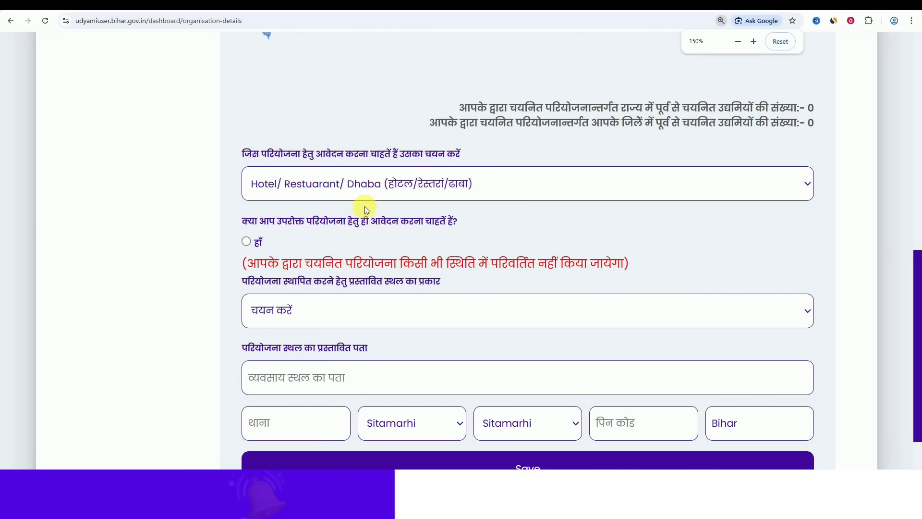
pyautogui.click(350, 183)
pyautogui.click(349, 183)
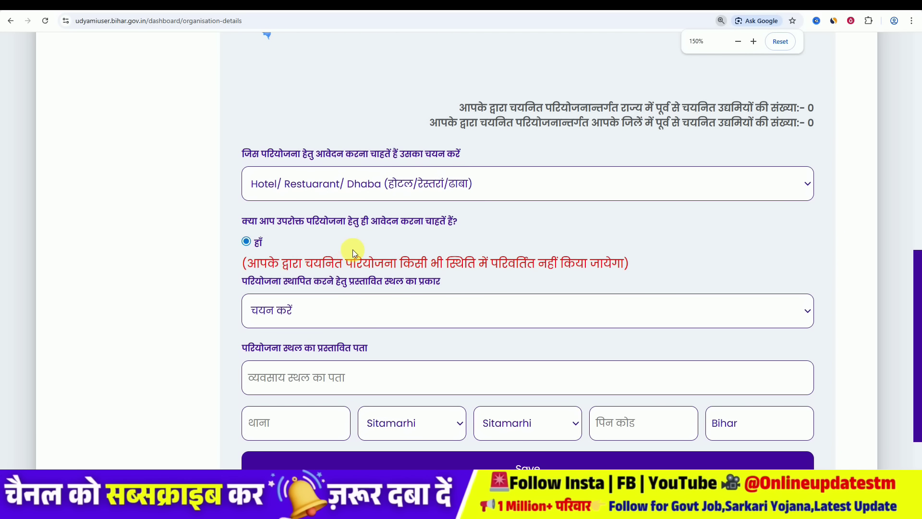
pyautogui.scroll(-1, 350, 245)
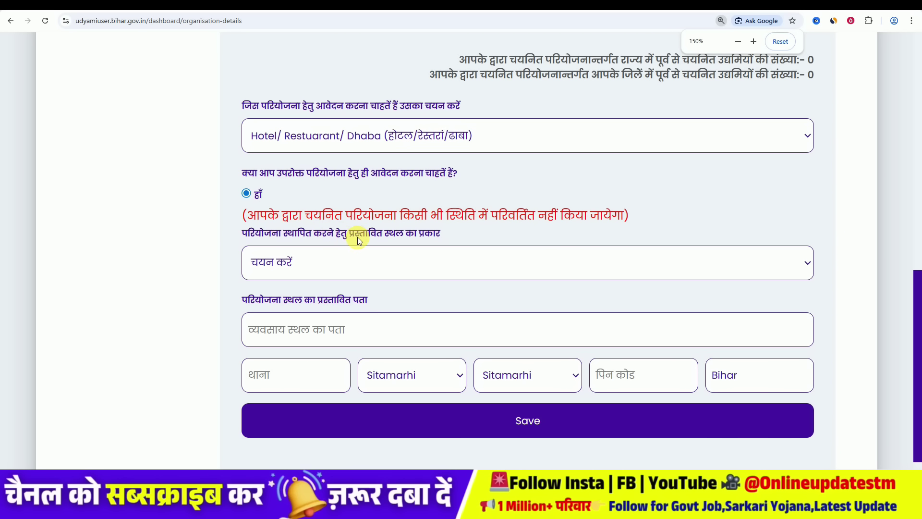
pyautogui.click(355, 271)
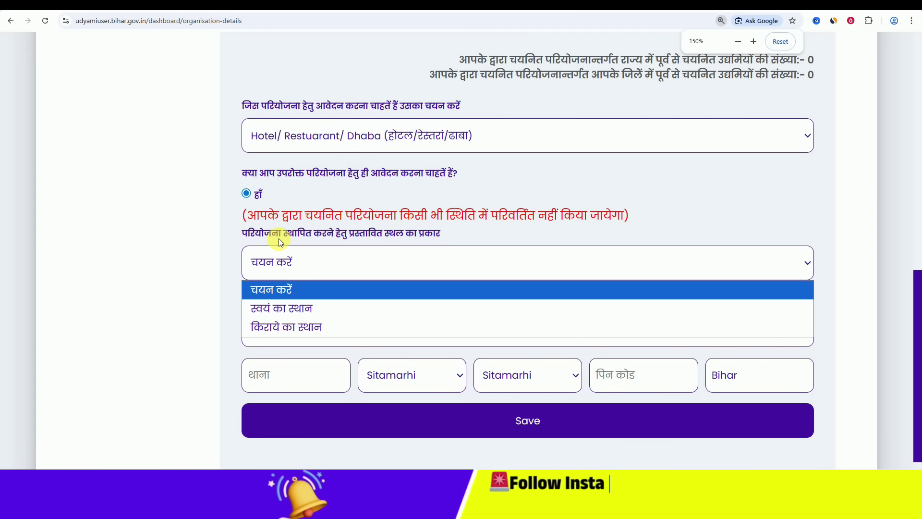
pyautogui.click(301, 327)
# Check the district and block options of the proposed project site's address and save the project details
pyautogui.scroll(-1, 315, 299)
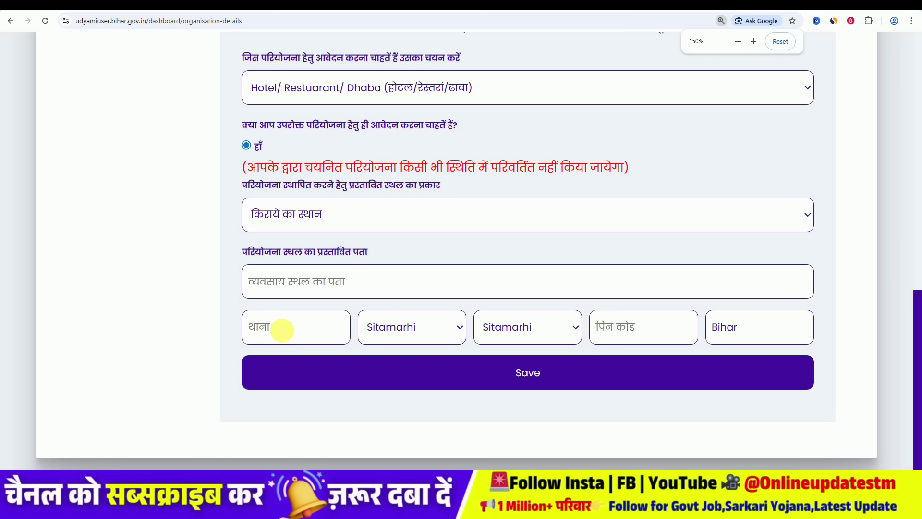
pyautogui.click(408, 323)
pyautogui.click(407, 321)
pyautogui.click(510, 324)
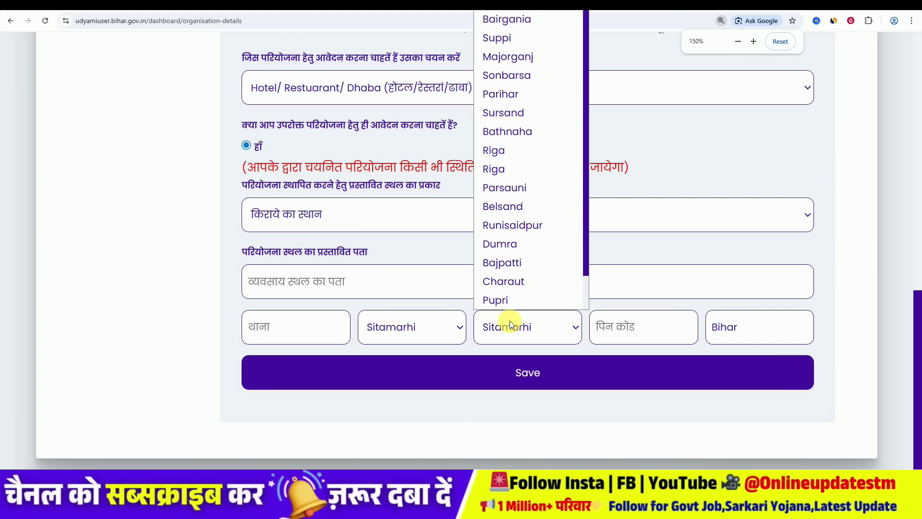
pyautogui.click(511, 325)
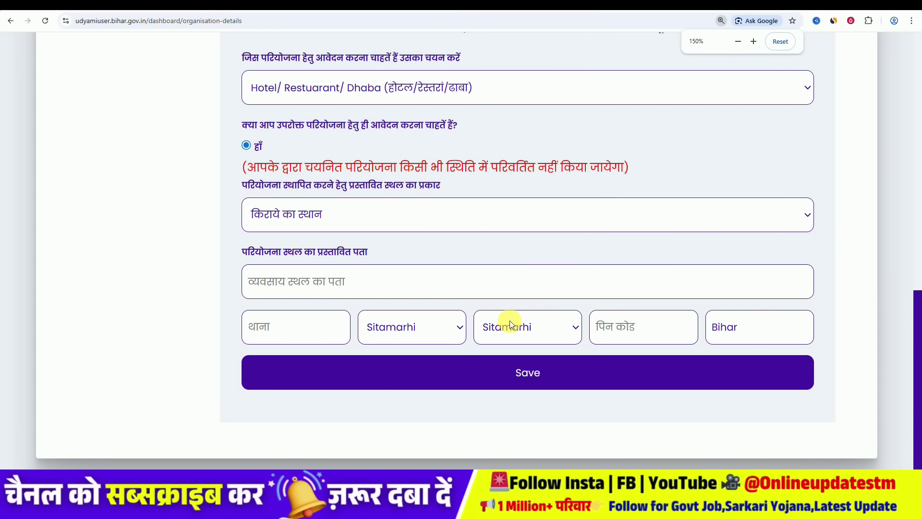
pyautogui.click(538, 323)
pyautogui.click(538, 323)
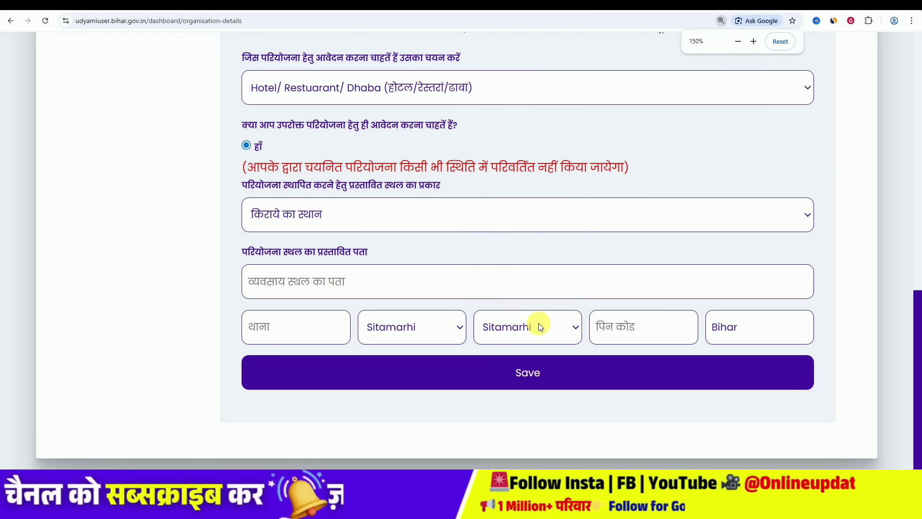
pyautogui.click(539, 324)
pyautogui.click(535, 323)
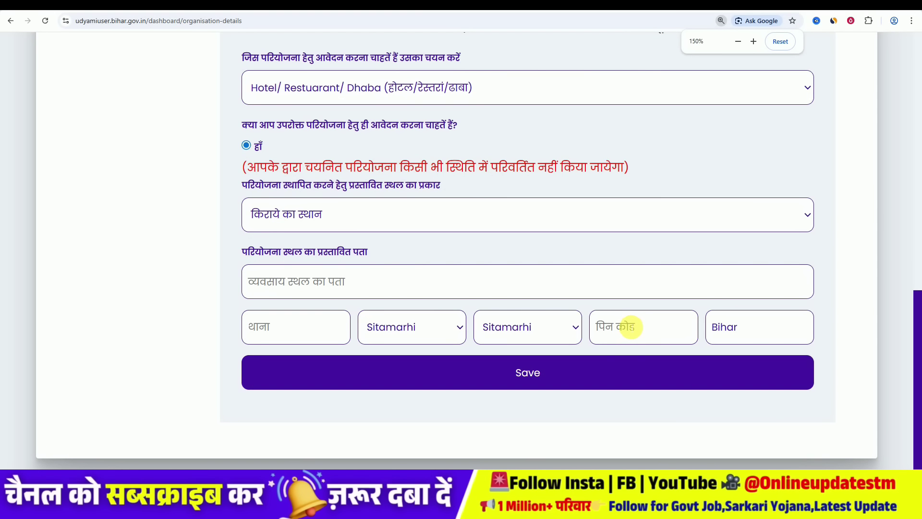
pyautogui.click(517, 375)
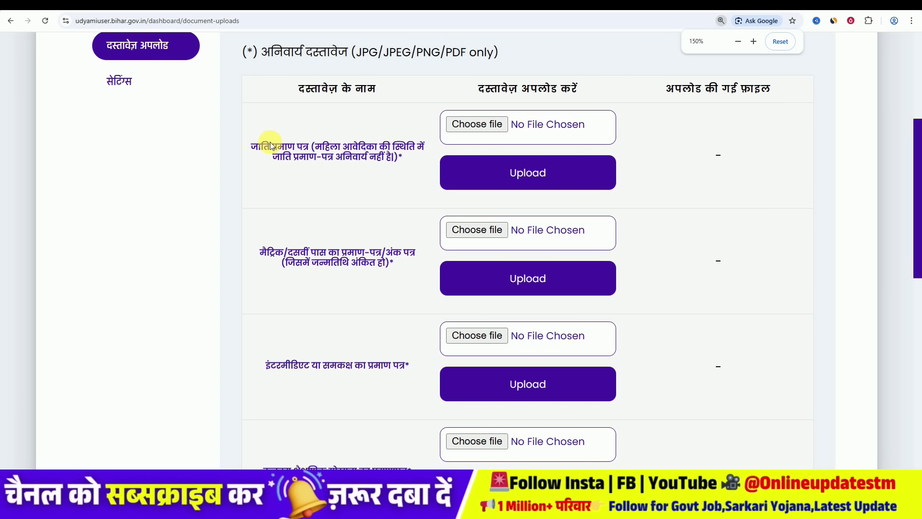
# Upload the image mahila rojgar bihar copy from Downloads as the caste certificate (जाति प्रमाण पत्र)
pyautogui.moveTo(250, 147); pyautogui.dragTo(303, 149)
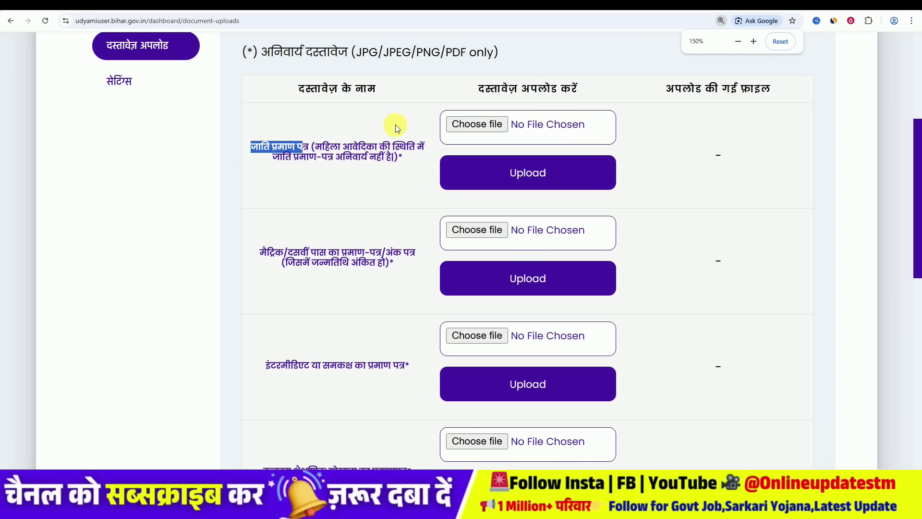
pyautogui.click(454, 124)
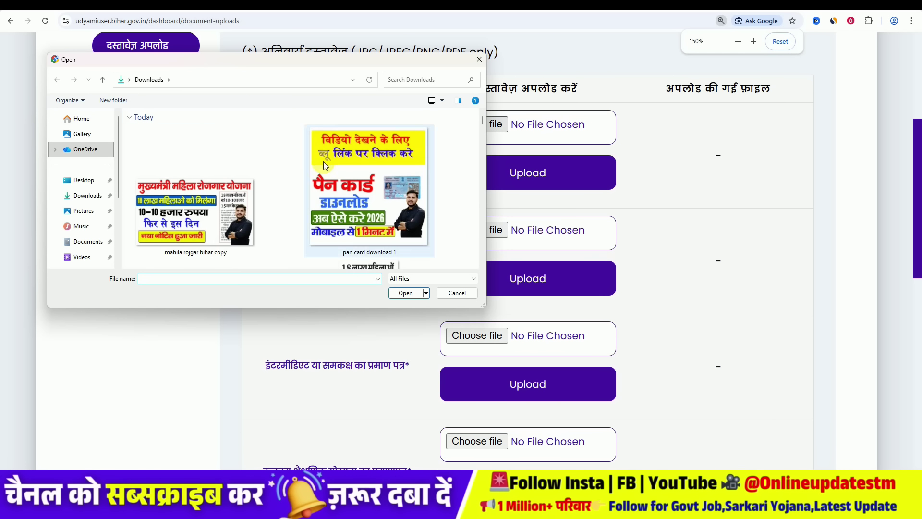
pyautogui.doubleClick(228, 181)
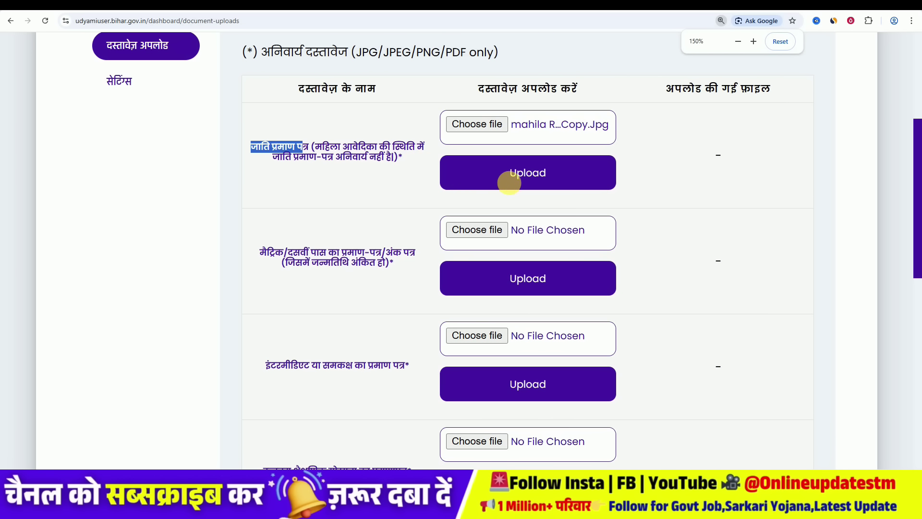
pyautogui.click(525, 173)
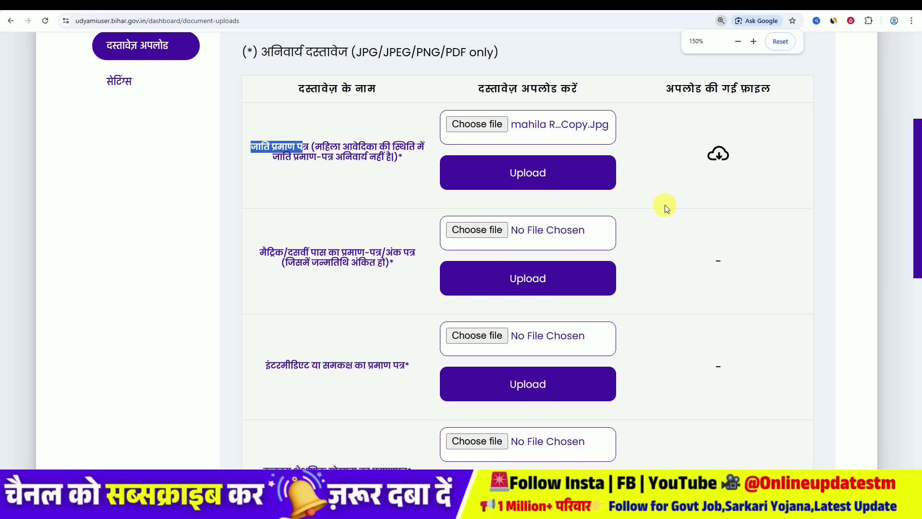
pyautogui.click(712, 200)
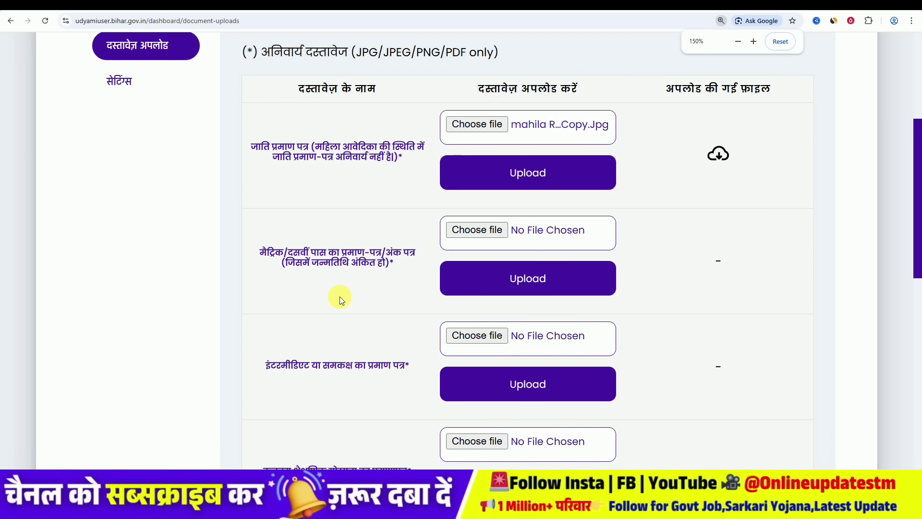
# Examine the remaining required documents, highlighting the intermediate or equivalent certificate's label
pyautogui.scroll(-1, 341, 296)
pyautogui.moveTo(317, 318); pyautogui.dragTo(361, 319)
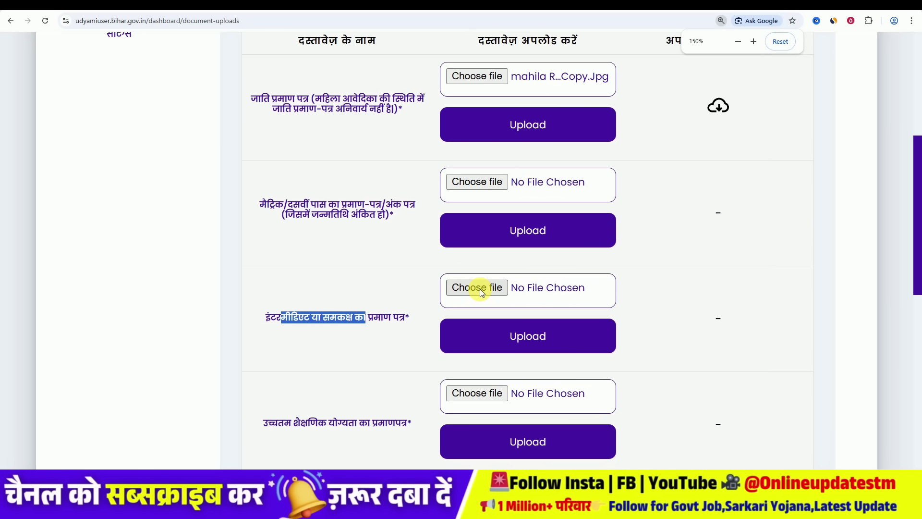
pyautogui.scroll(-1, 350, 336)
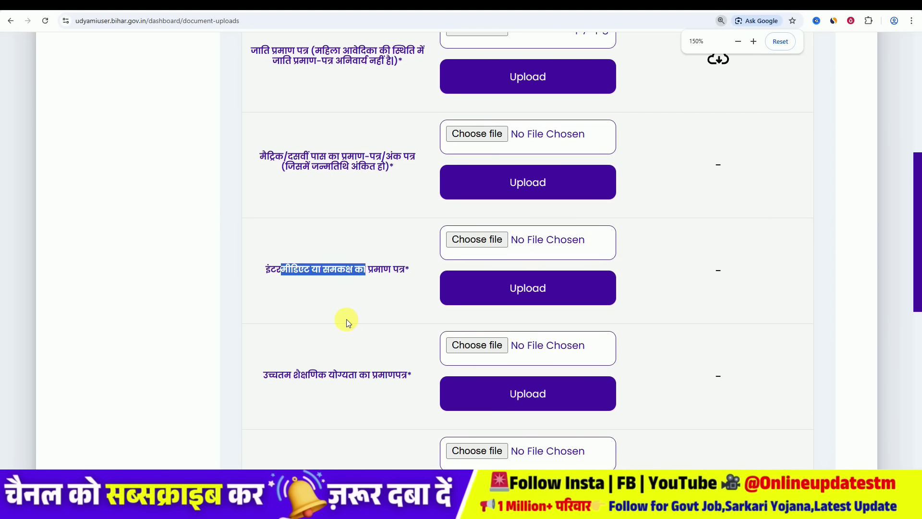